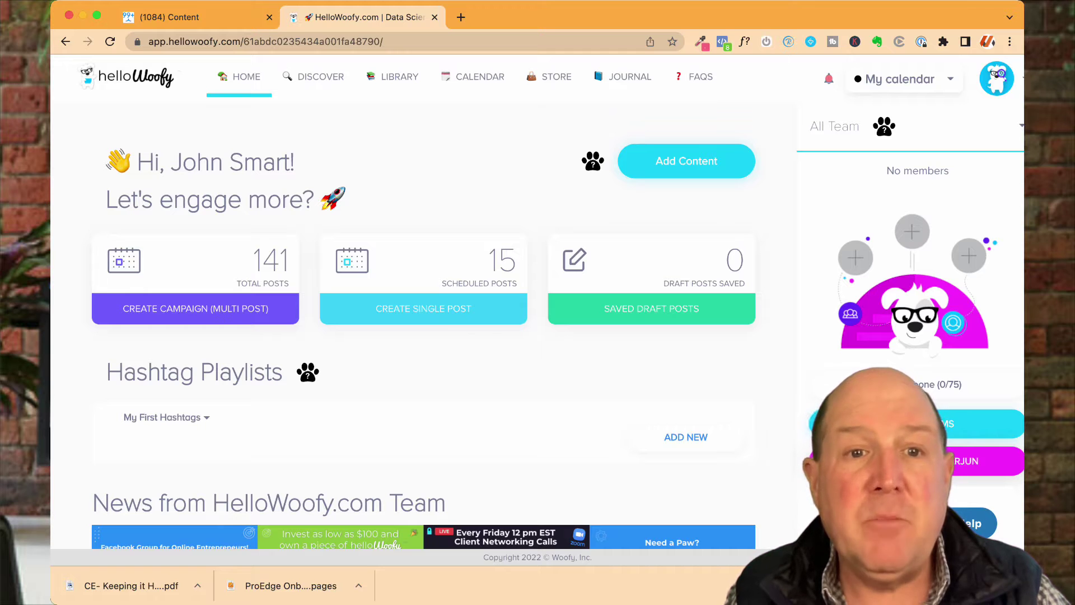
Open the library and review the available Import Content methods, closing the import window without importing anything.
left_click(392, 77)
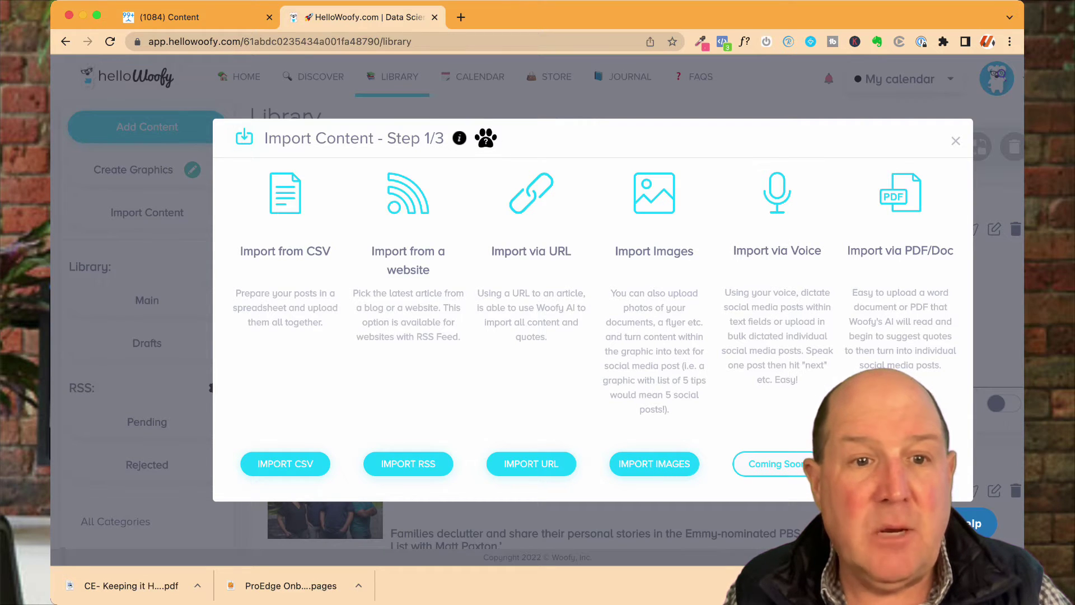
left_click_drag(268, 251, 392, 251)
left_click(392, 251)
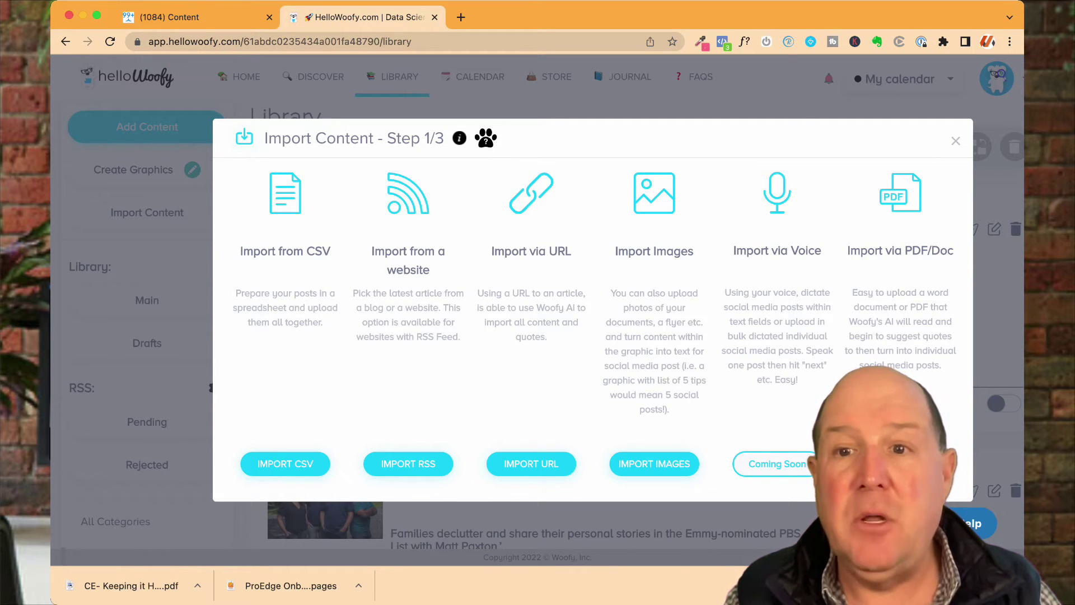
key("Escape")
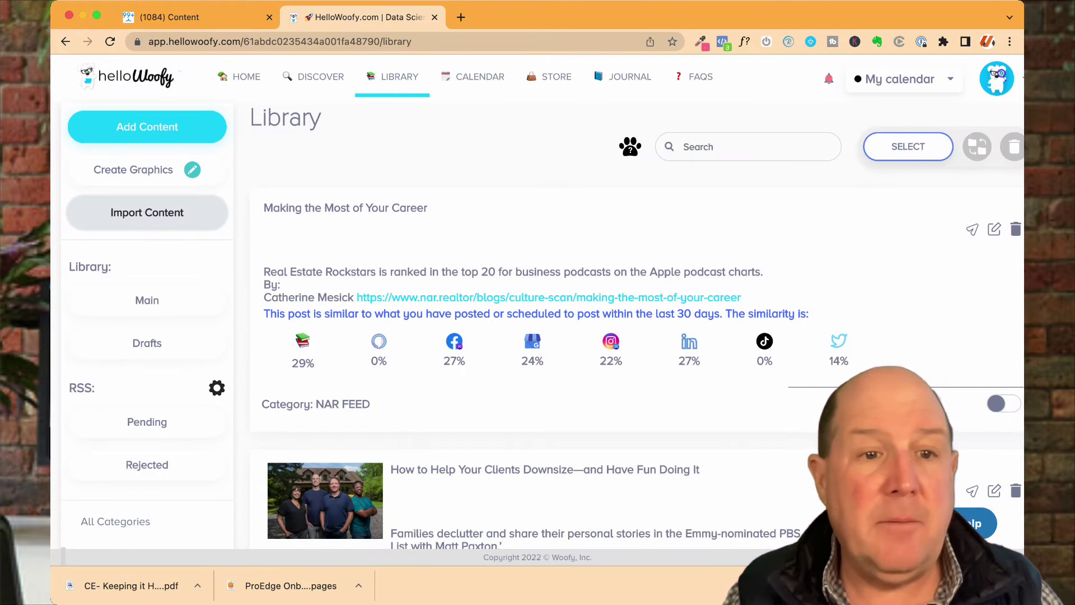
Check the library's draft posts and return to the main library list.
scroll(537, 308, "down", 3)
scroll(538, 308, "up", 2)
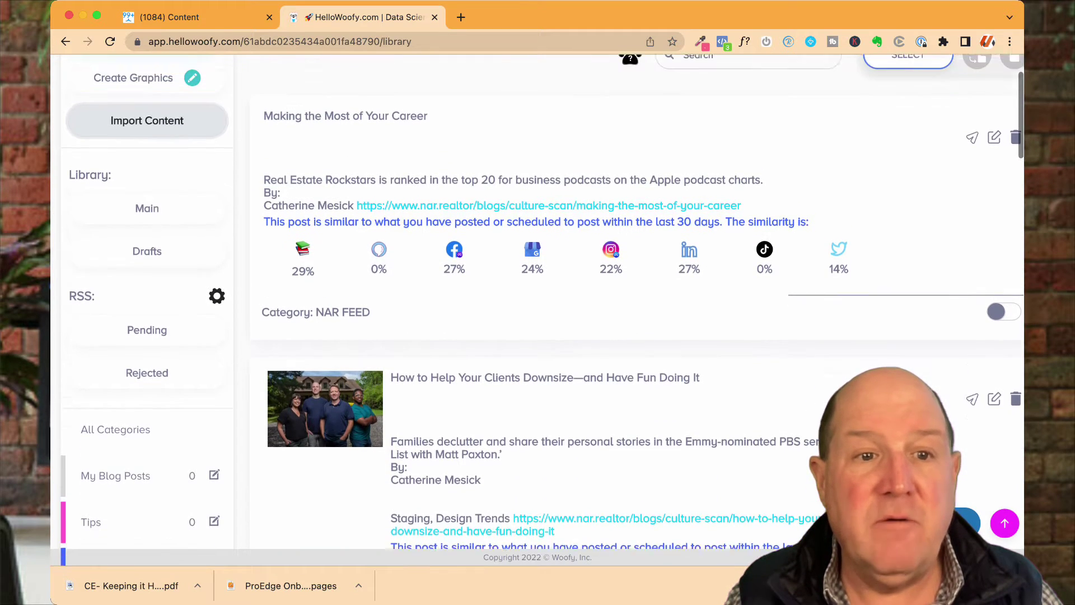
left_click(147, 249)
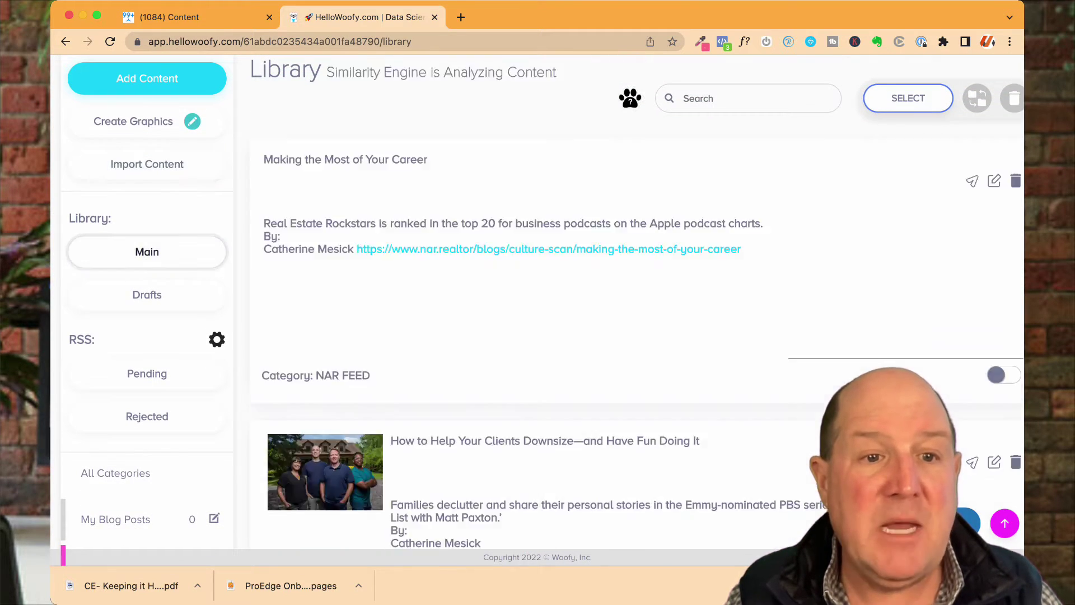
left_click(147, 295)
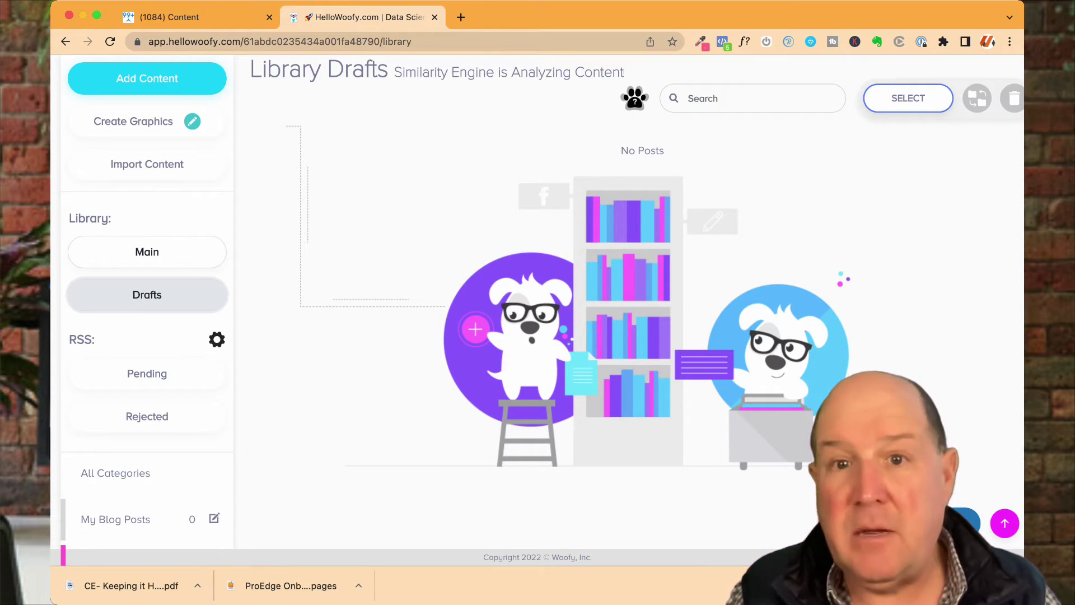
left_click(147, 251)
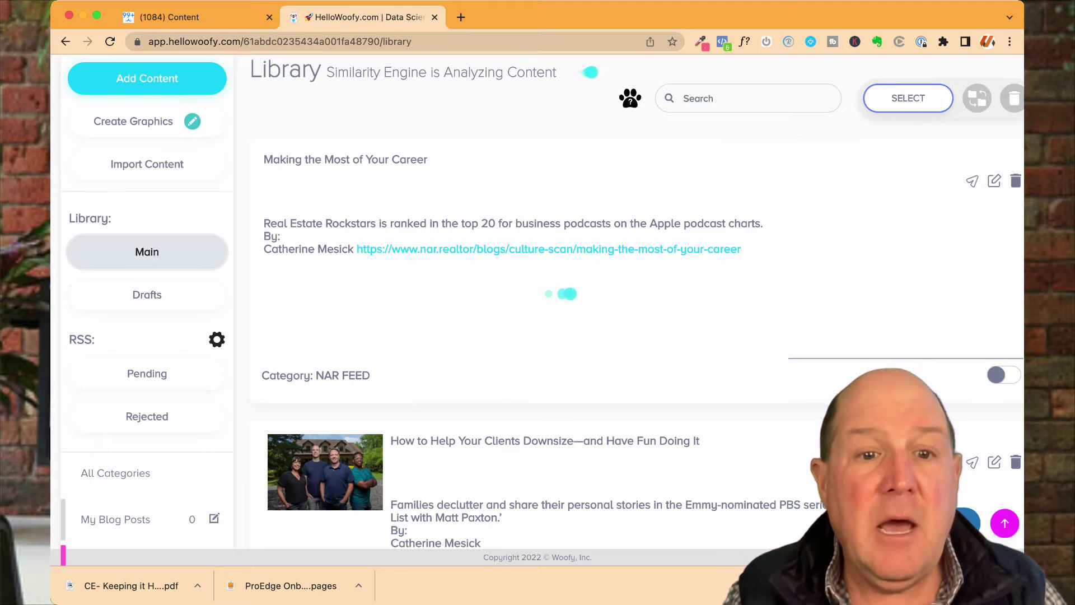
Examine the main library posts for their category, last published date and similarity percentages per social network.
left_click_drag(316, 376, 370, 375)
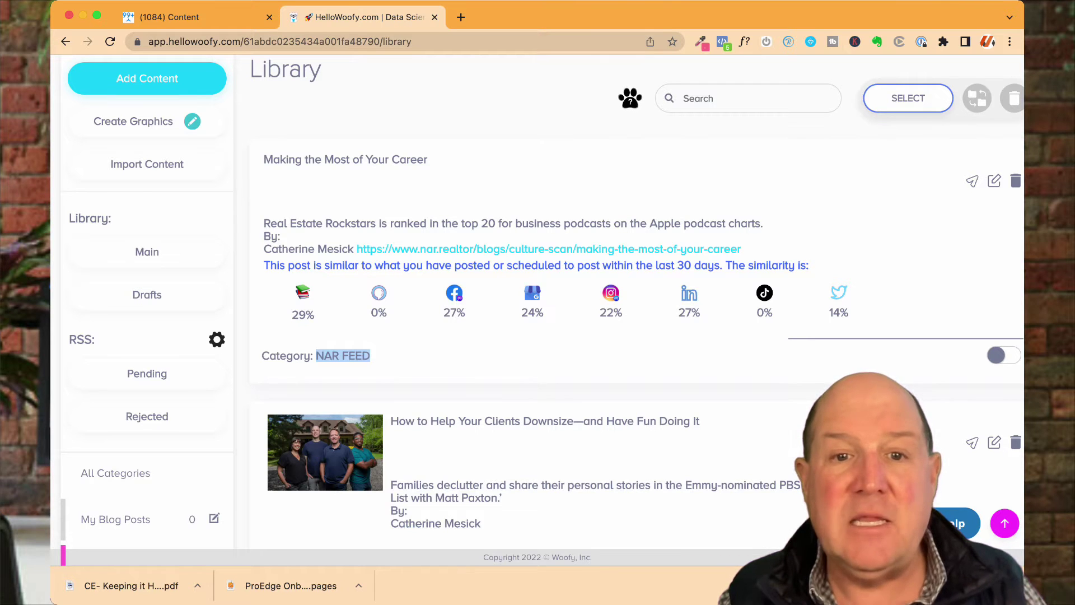
scroll(537, 303, "down", 5)
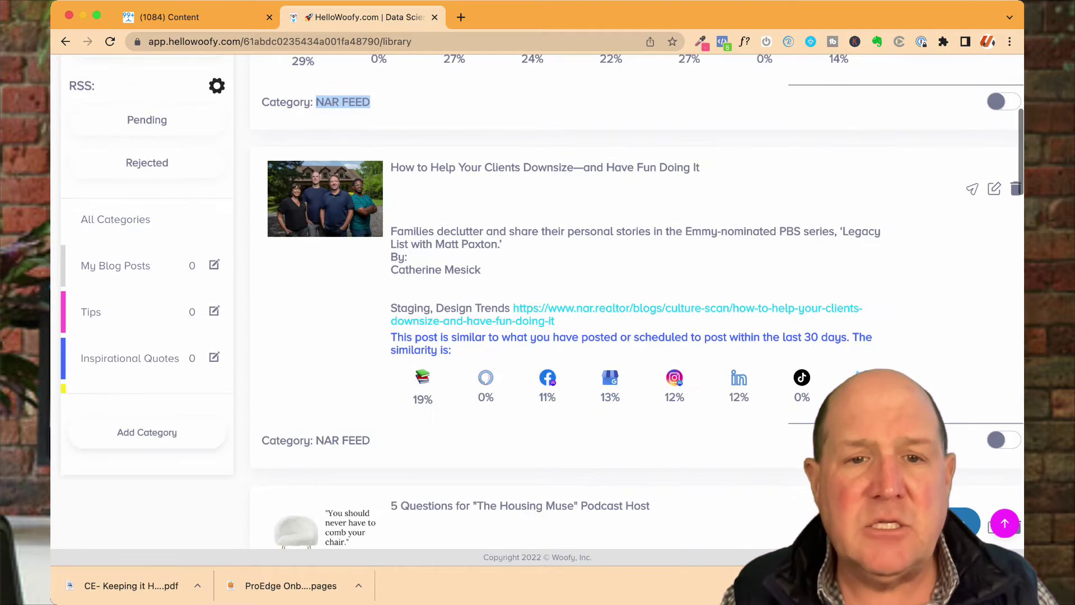
scroll(537, 302, "down", 18)
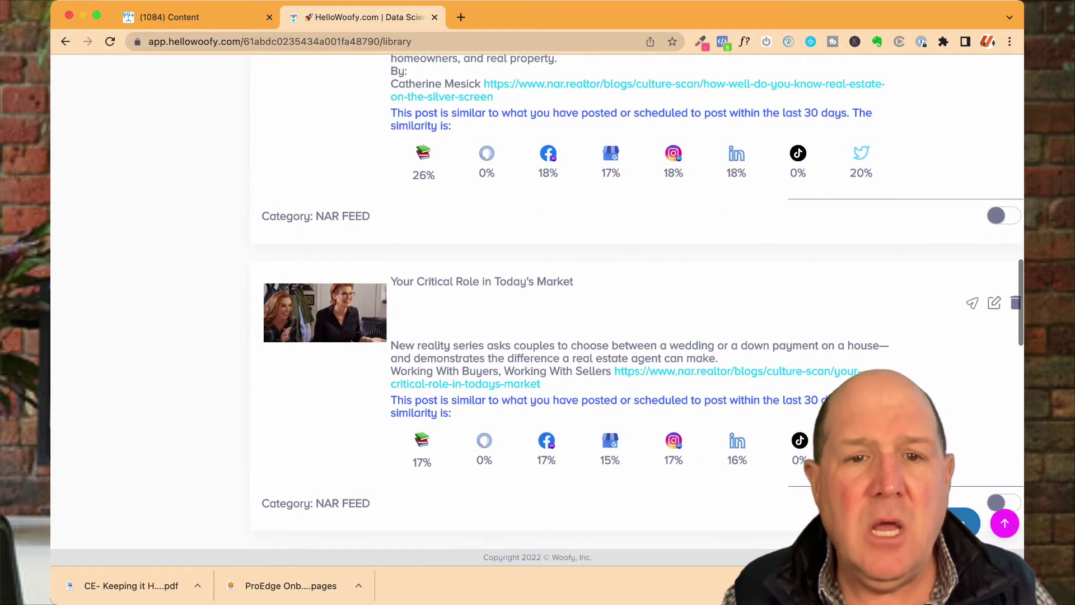
scroll(537, 303, "down", 20)
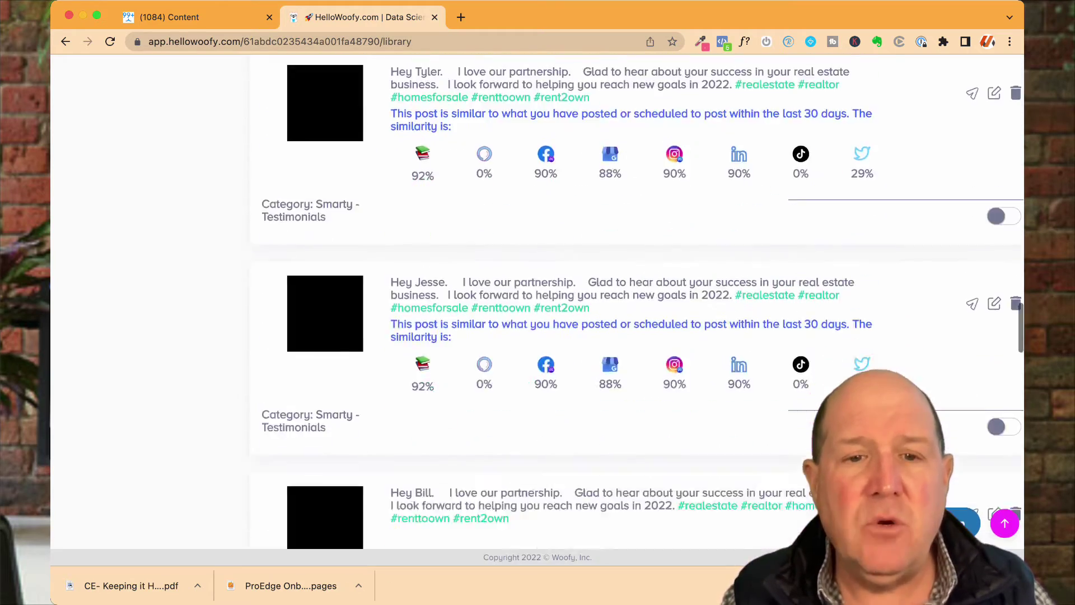
scroll(537, 302, "down", 15)
scroll(537, 302, "up", 2)
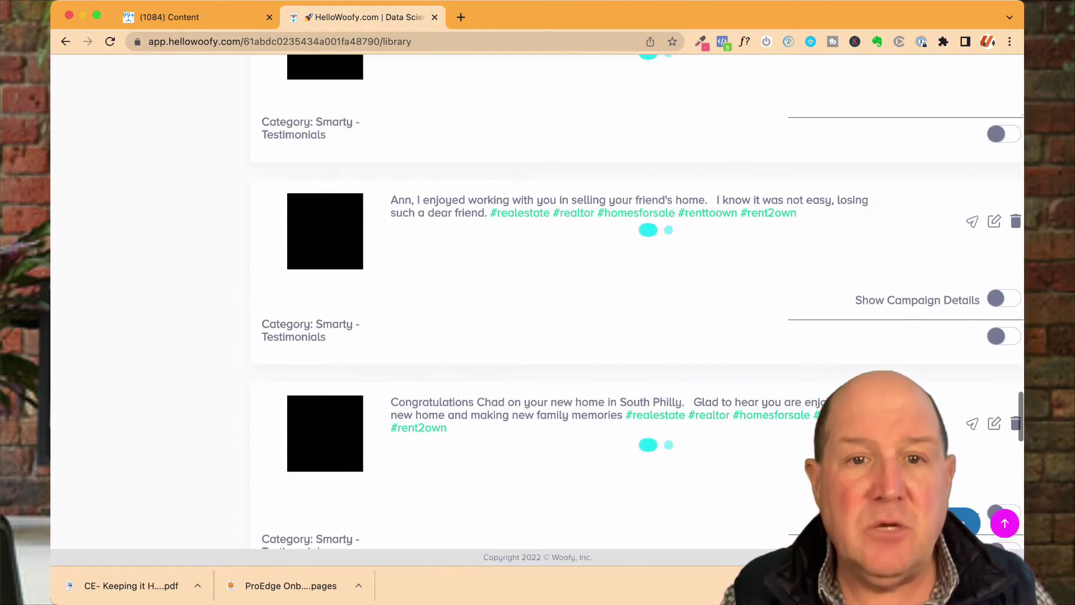
scroll(537, 302, "down", 20)
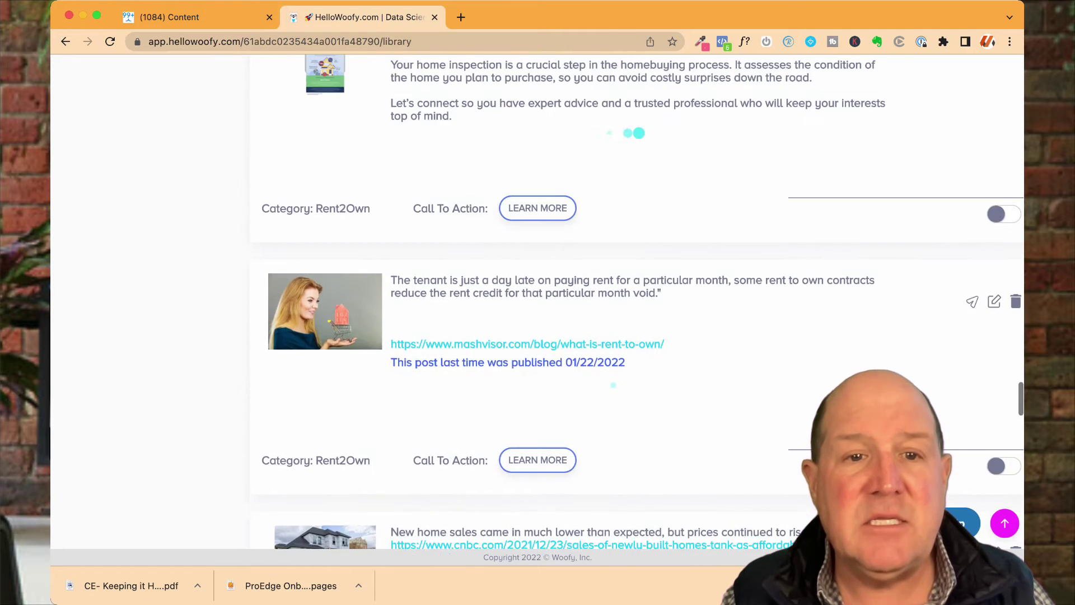
scroll(537, 303, "up", 3)
scroll(538, 303, "down", 3)
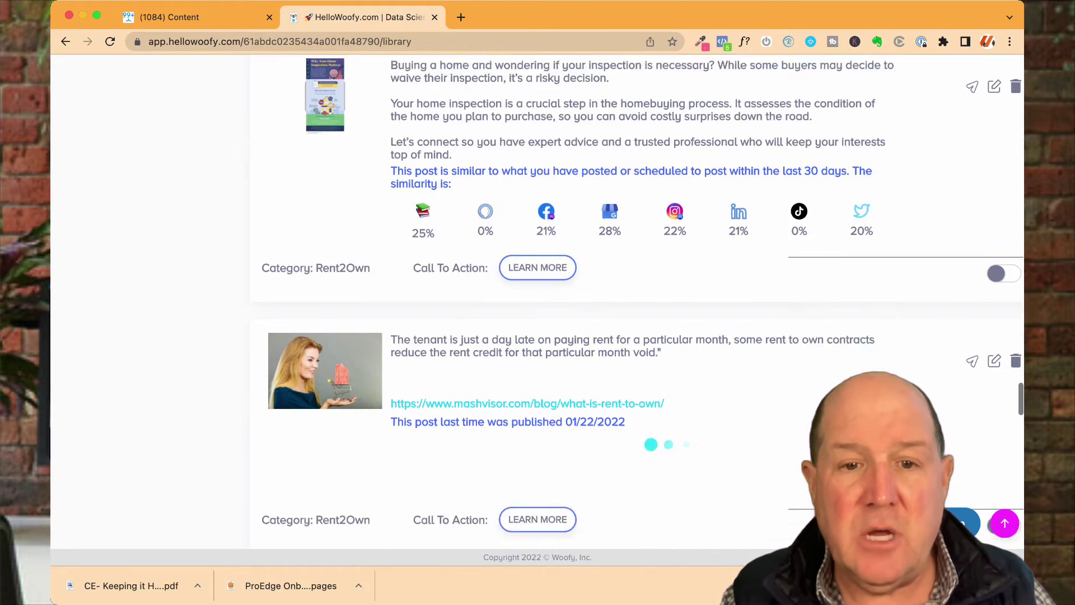
scroll(638, 303, "down", 1)
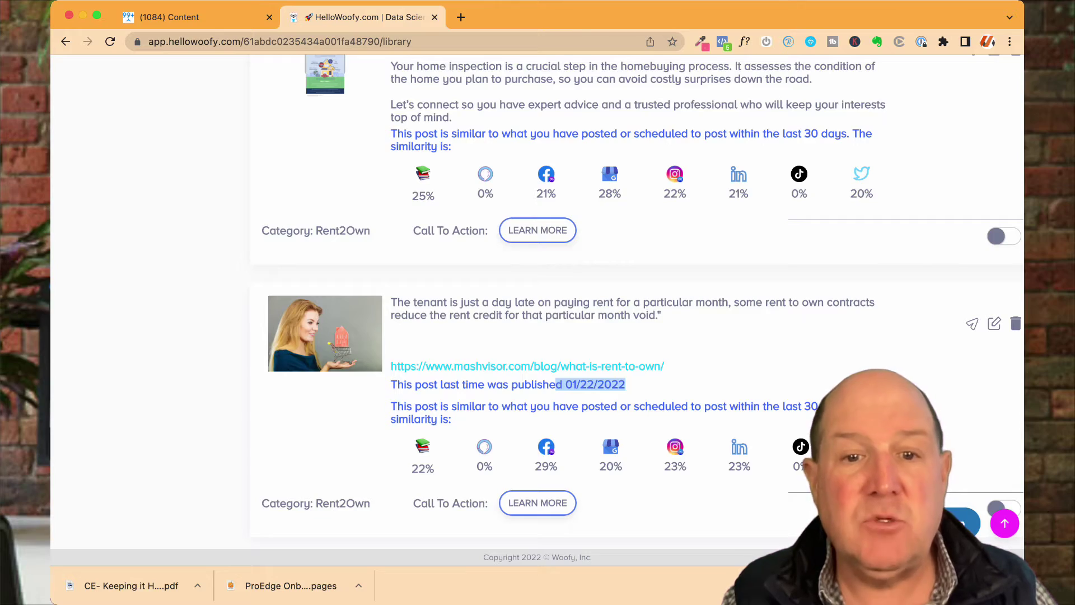
scroll(638, 302, "down", 15)
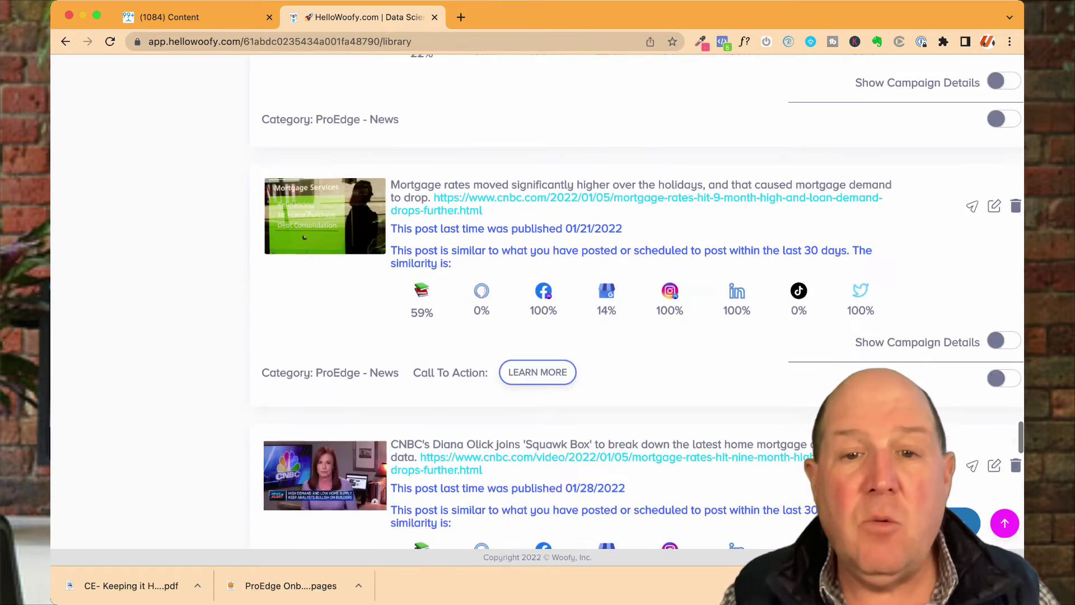
scroll(639, 303, "down", 15)
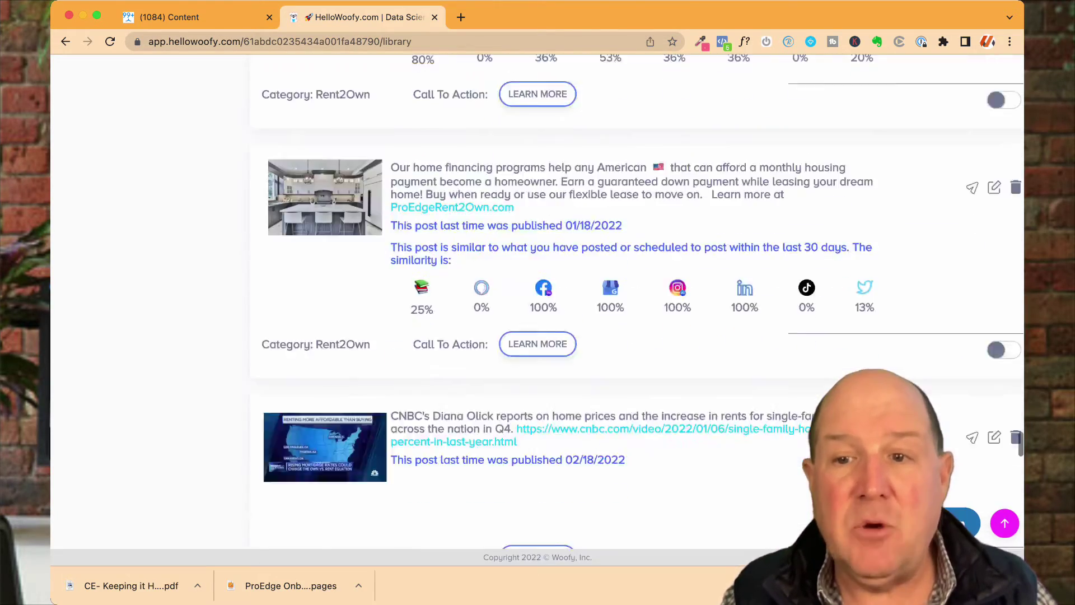
scroll(639, 303, "down", 1)
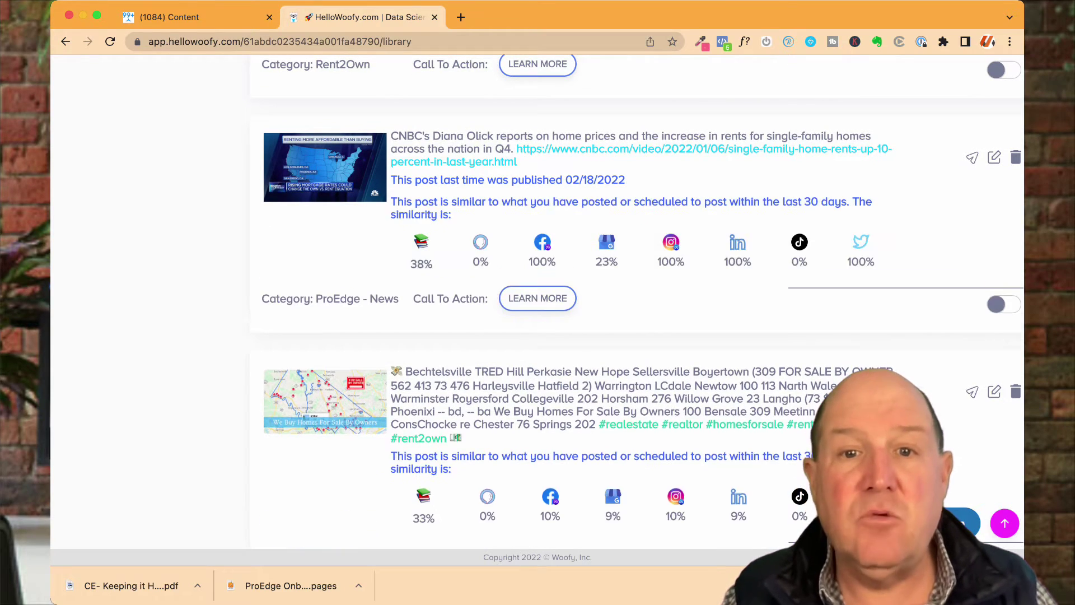
scroll(639, 303, "down", 20)
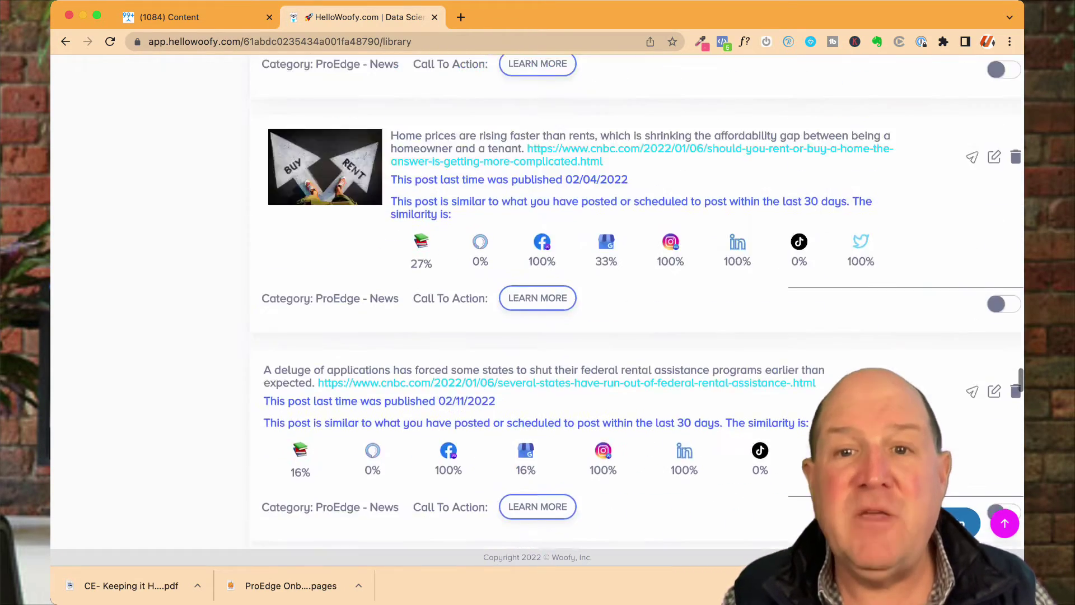
scroll(638, 302, "down", 20)
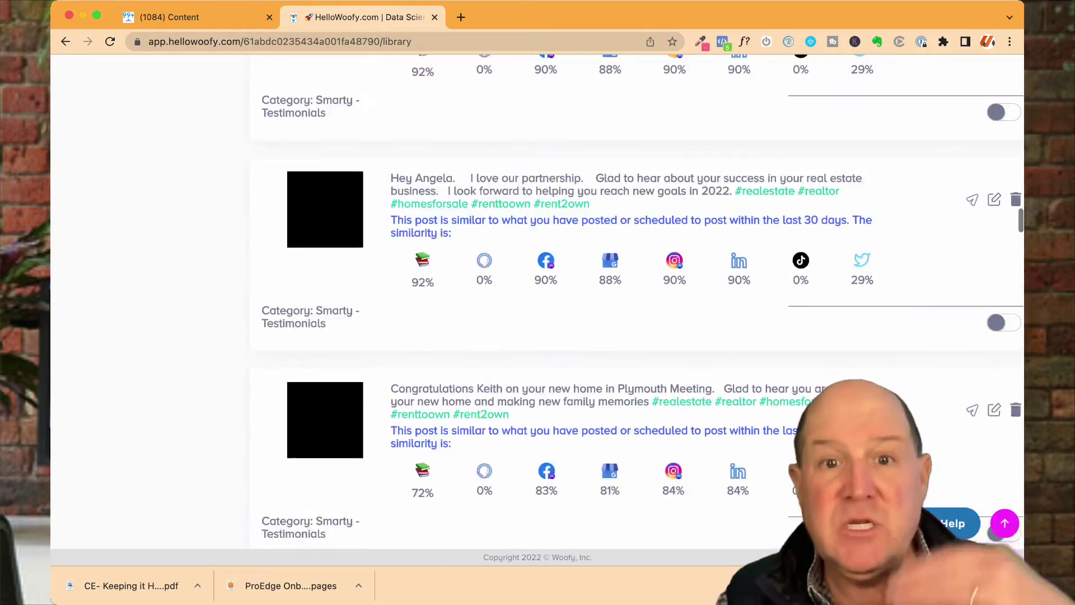
scroll(638, 303, "up", 20)
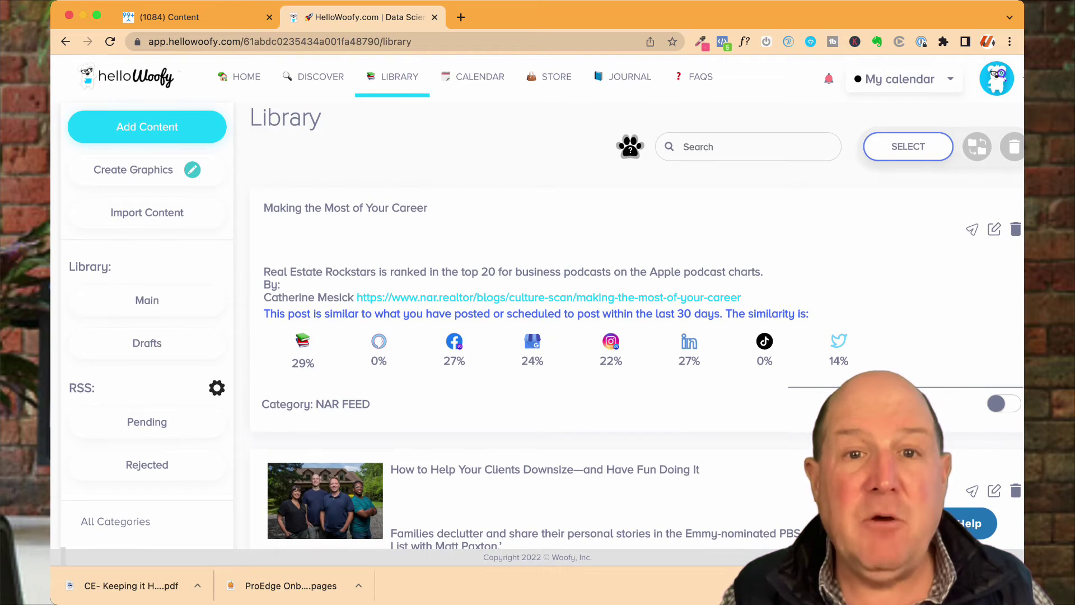
Open the content calendar and view the list of available calendars, keeping My calendar selected.
left_click(472, 77)
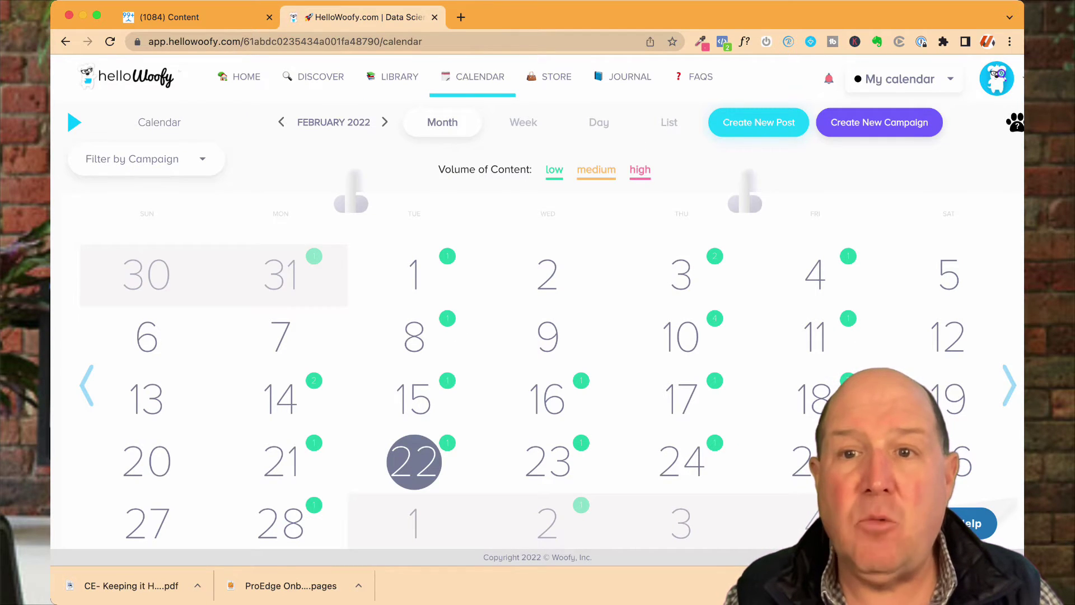
left_click(903, 79)
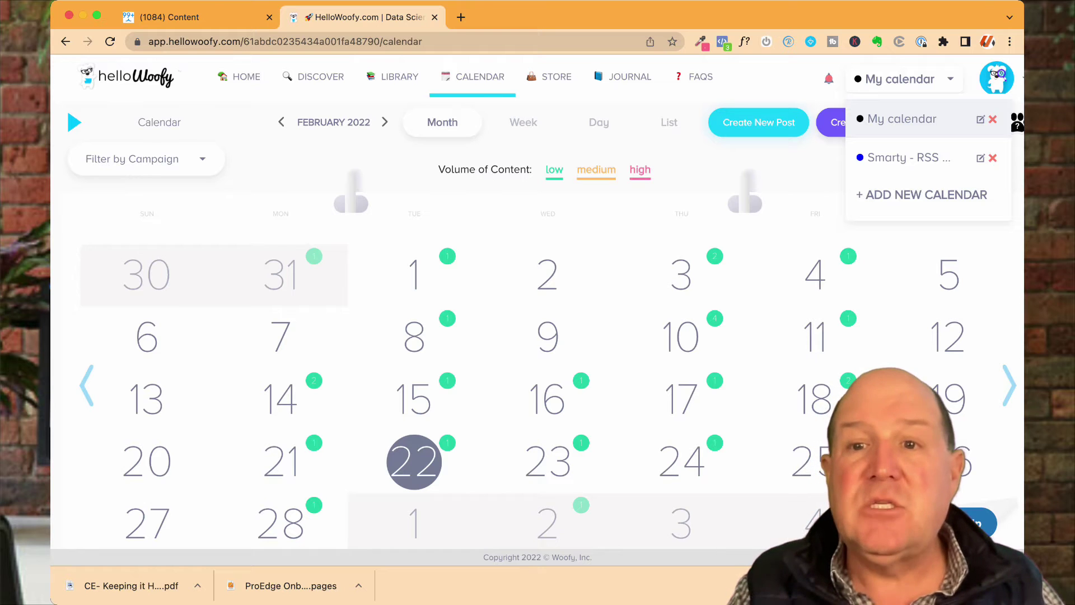
key("super+r")
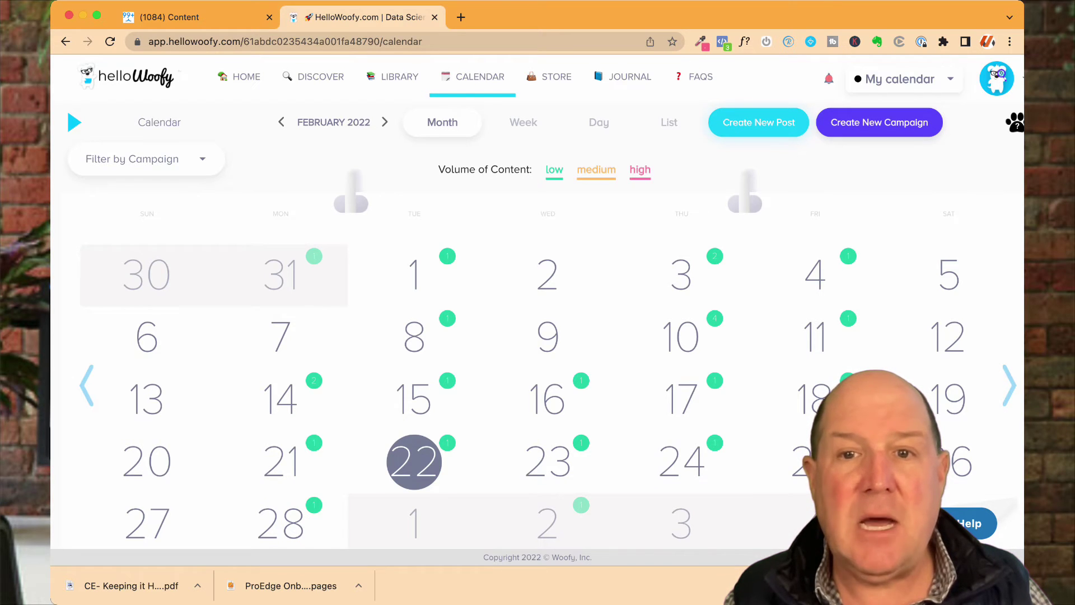
Preview the campaigns scheduled on individual days of February 2022, including the 3rd and the 17th.
mouse_move(689, 272)
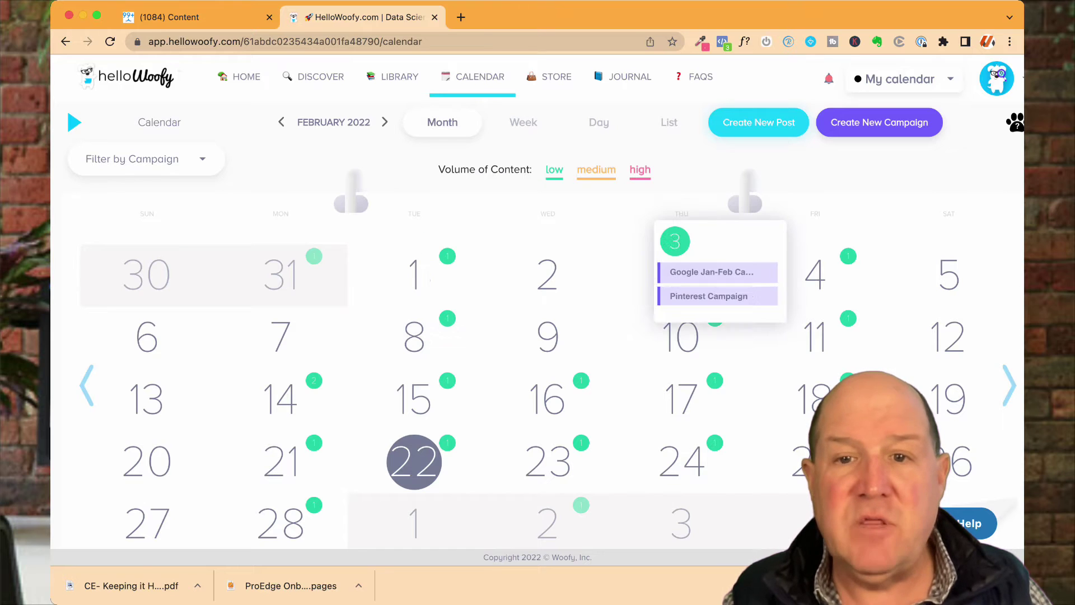
mouse_move(547, 399)
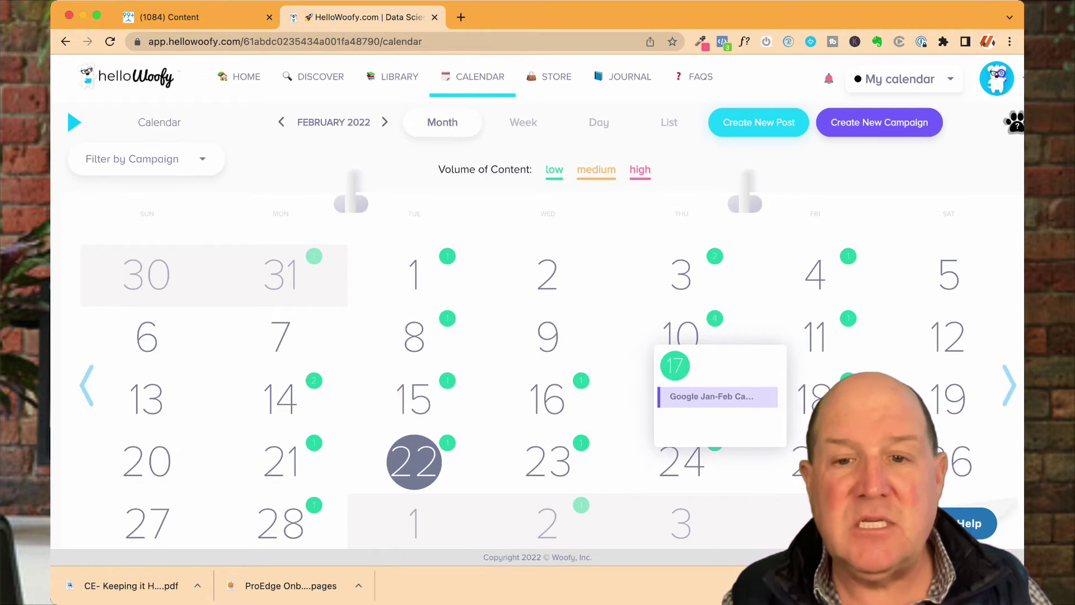
mouse_move(280, 275)
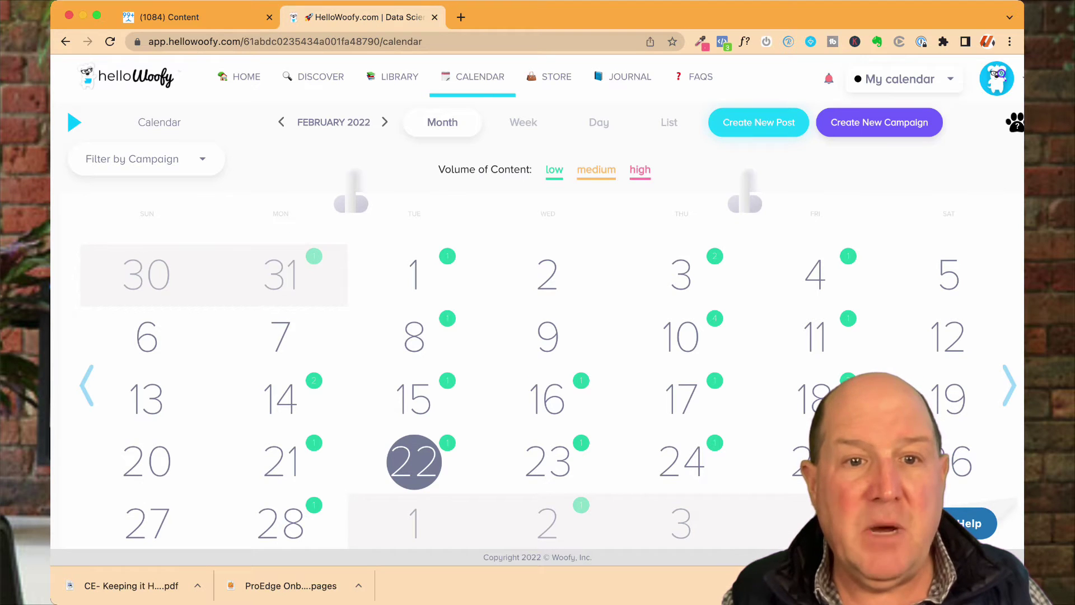
mouse_move(414, 275)
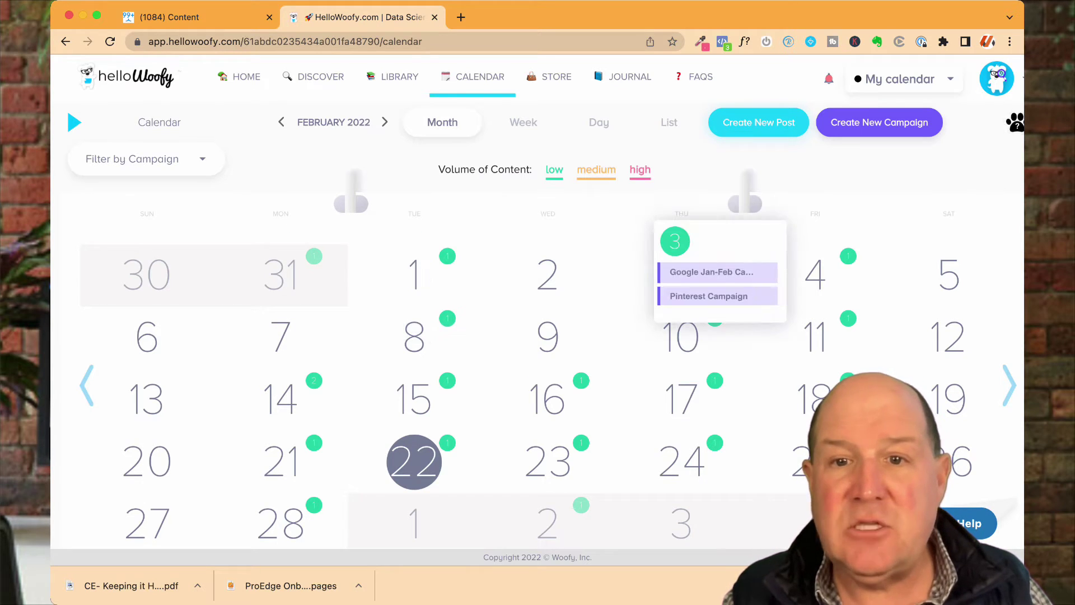
mouse_move(815, 274)
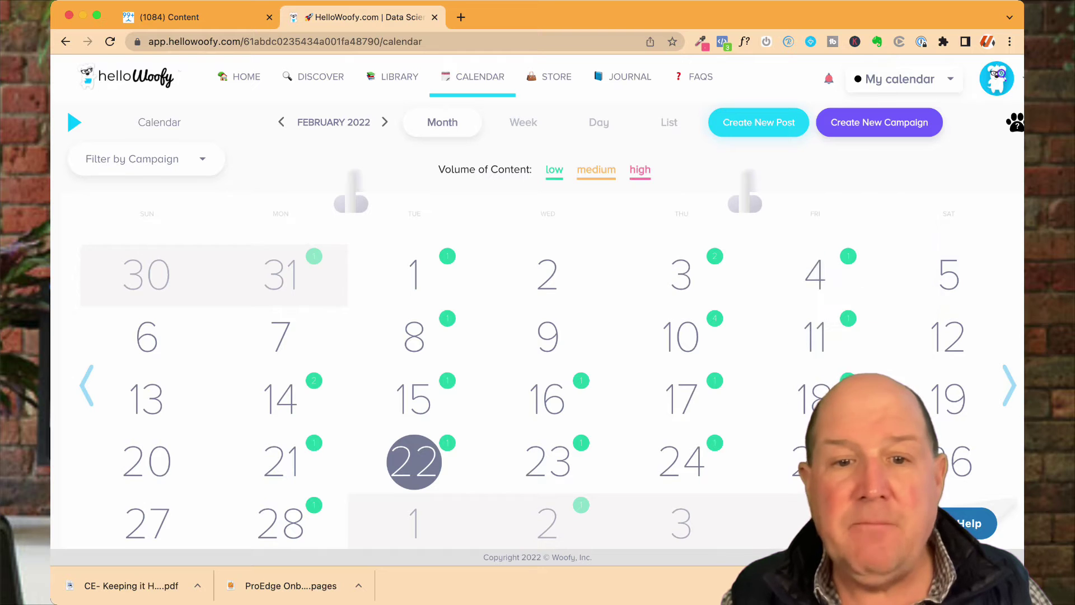
Look through the March and April 2022 calendars, and return to February to preview the posts scheduled on the 10th.
scroll(538, 336, "down", 1)
left_click(1009, 385)
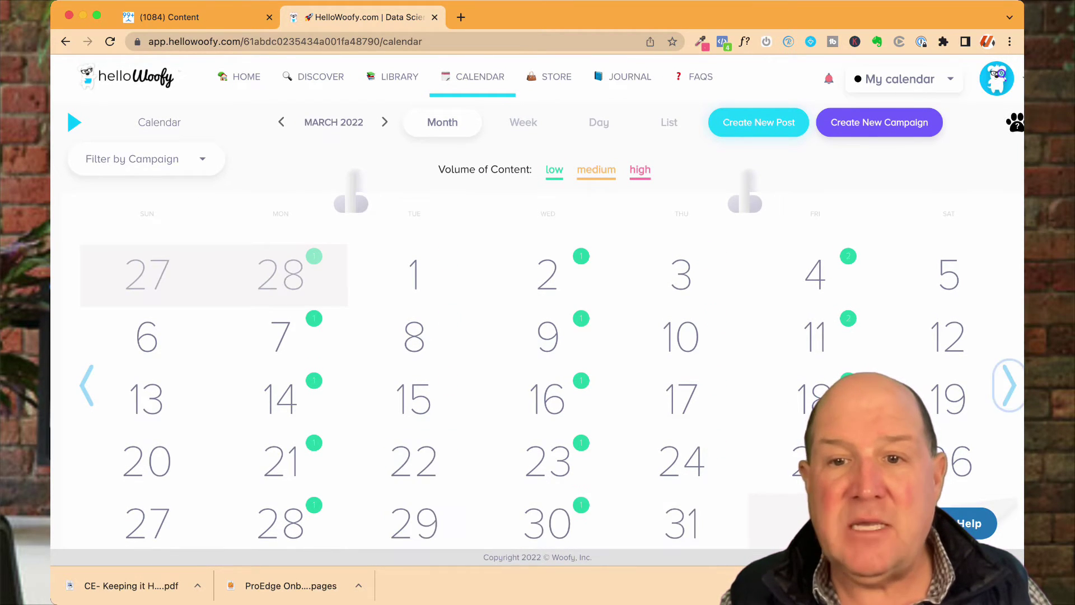
left_click(1009, 385)
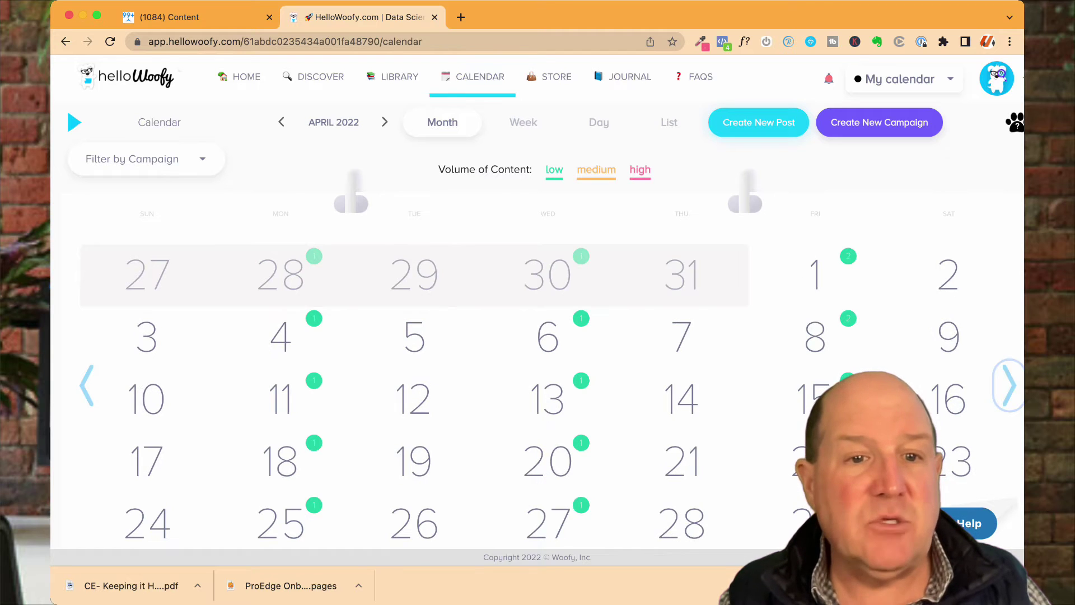
left_click(87, 385)
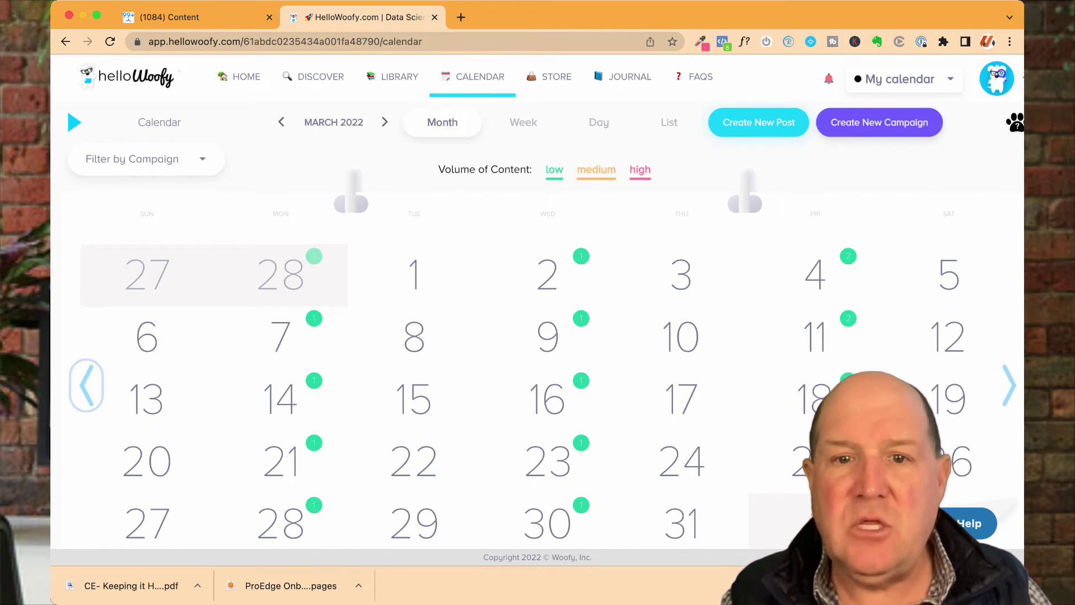
left_click(87, 385)
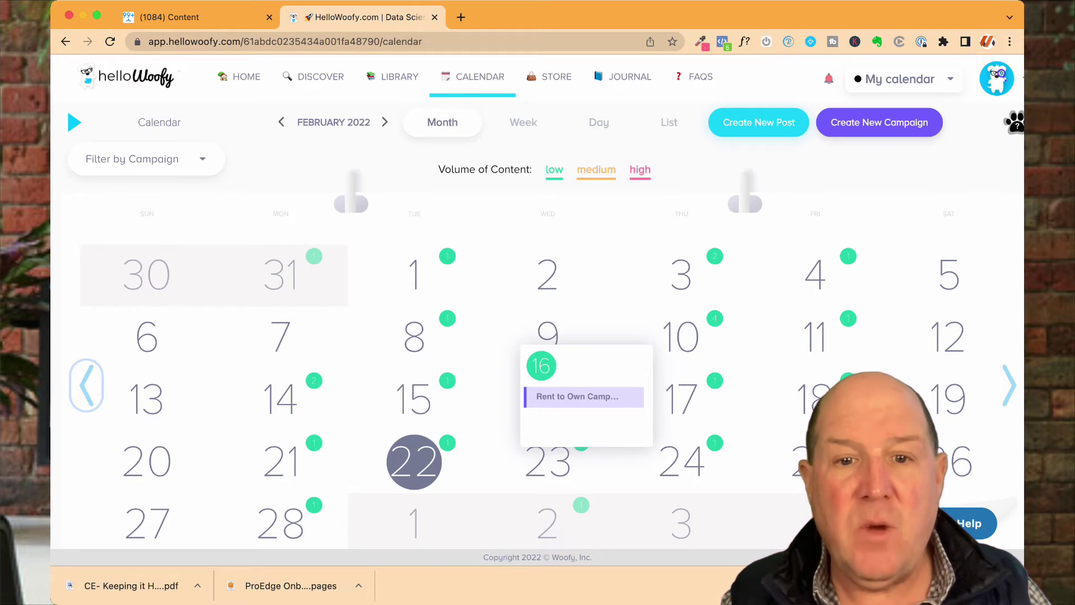
mouse_move(414, 337)
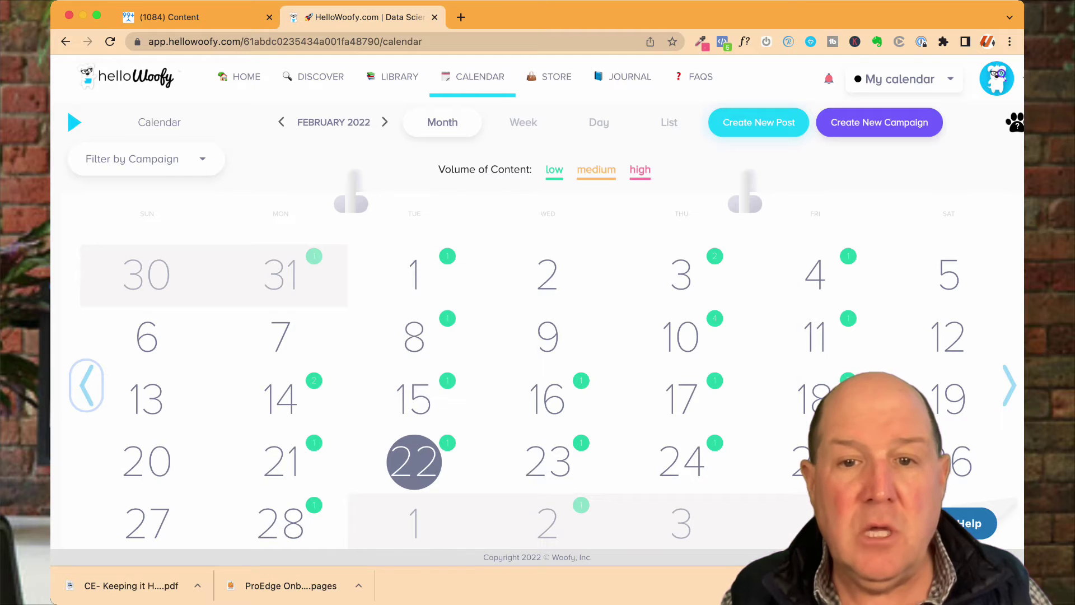
mouse_move(681, 337)
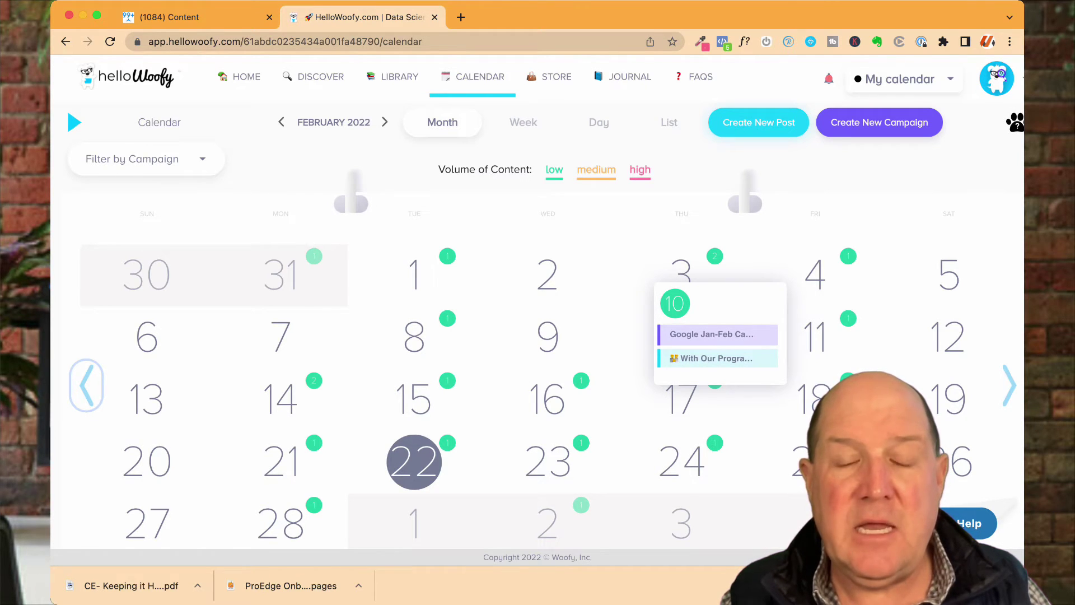
Preview the campaigns scheduled on February 3, and examine the campaigns and posting times for February 20–26, 2022 in the week view.
mouse_move(714, 256)
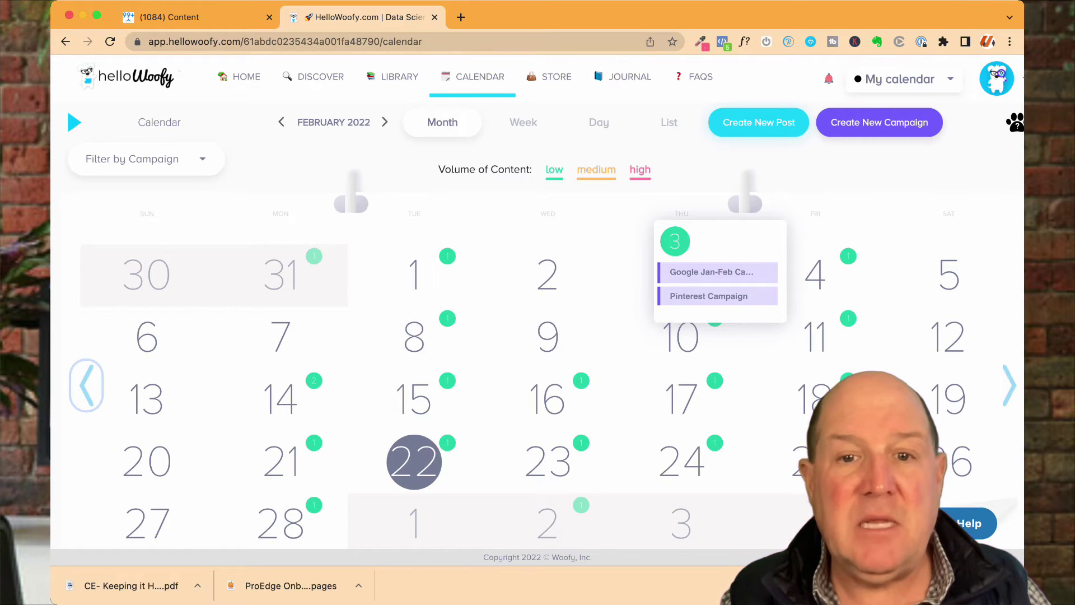
mouse_move(581, 380)
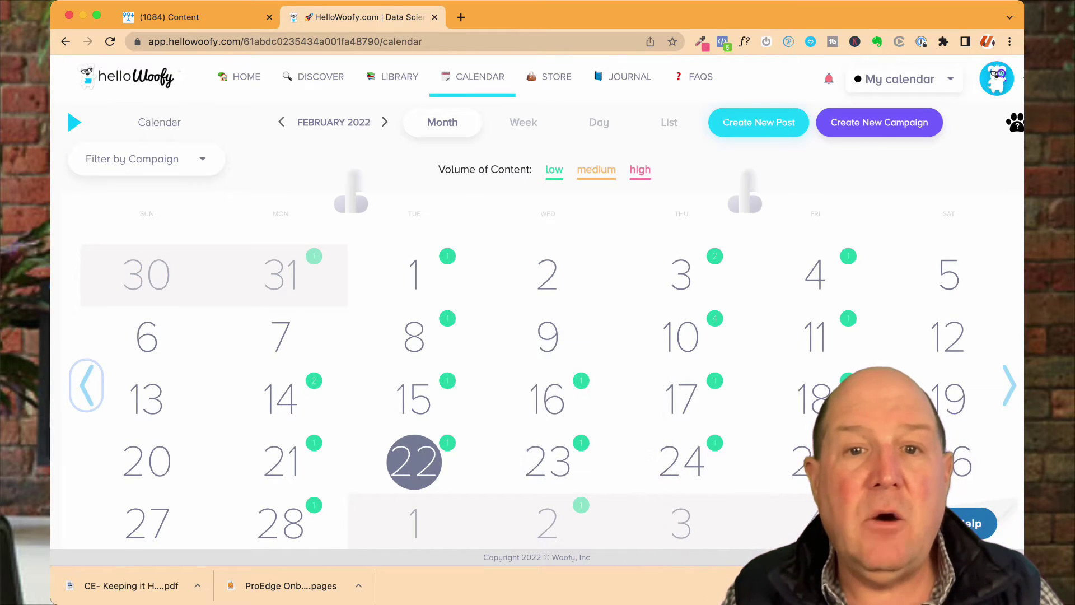
left_click(523, 122)
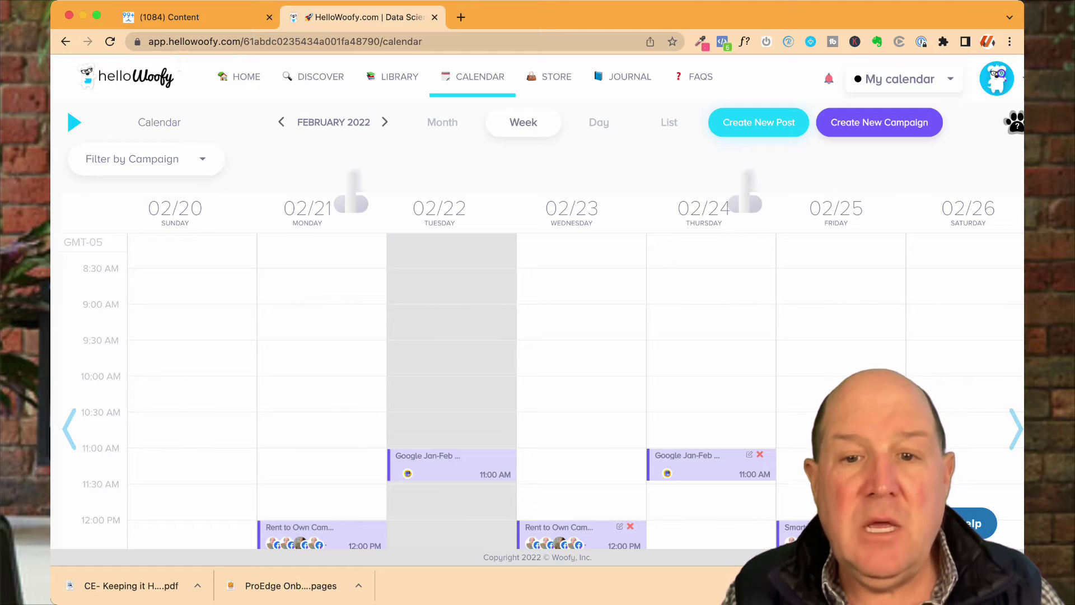
scroll(553, 326, "down", 5)
scroll(553, 326, "up", 2)
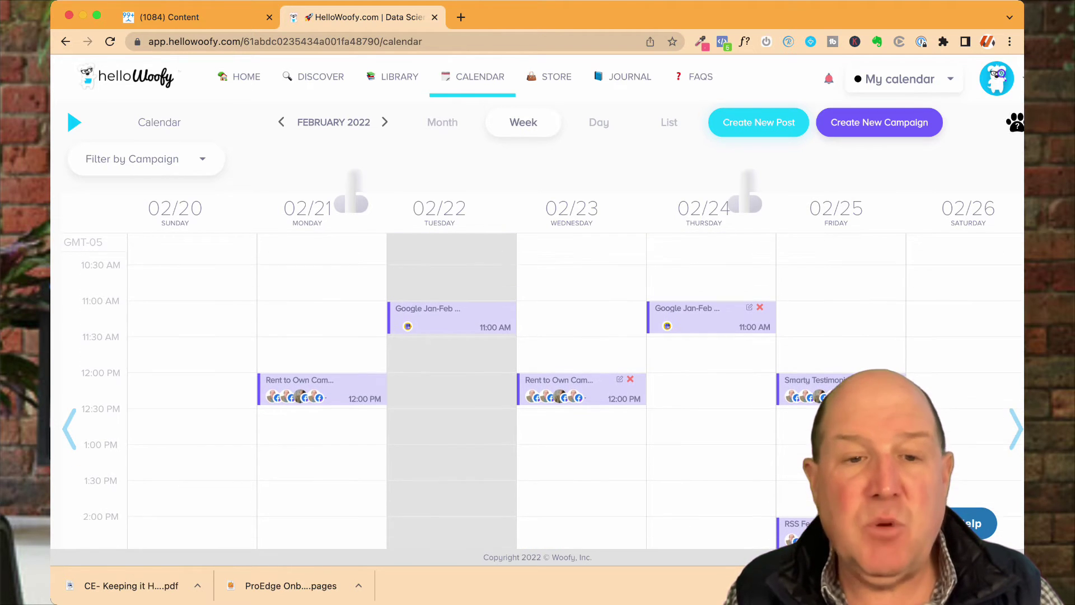
scroll(552, 392, "down", 4)
scroll(553, 392, "up", 3)
scroll(552, 392, "up", 3)
scroll(553, 392, "down", 3)
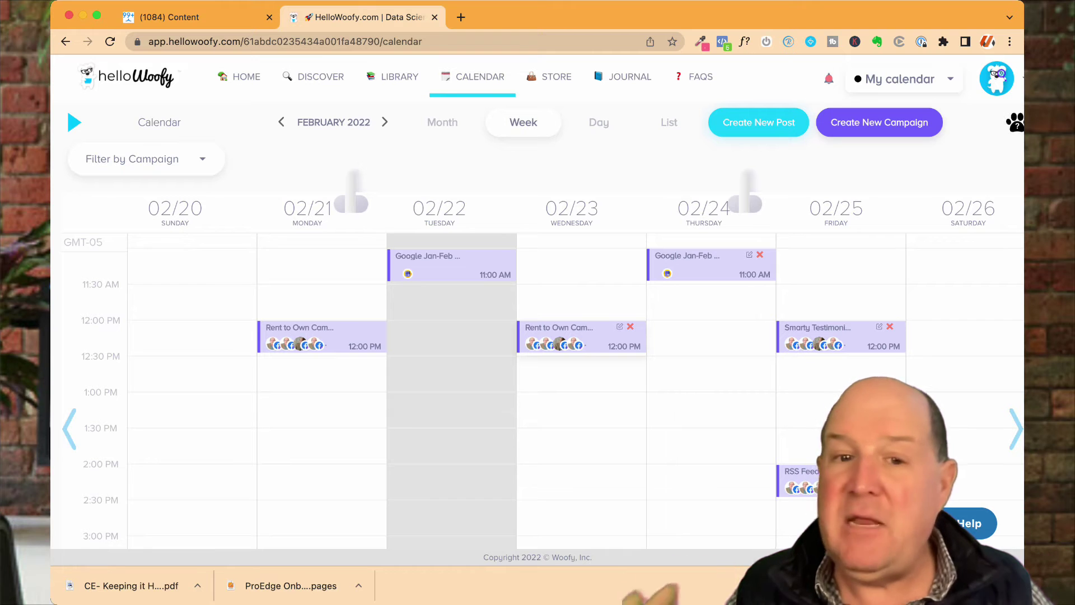
scroll(493, 398, "up", 1)
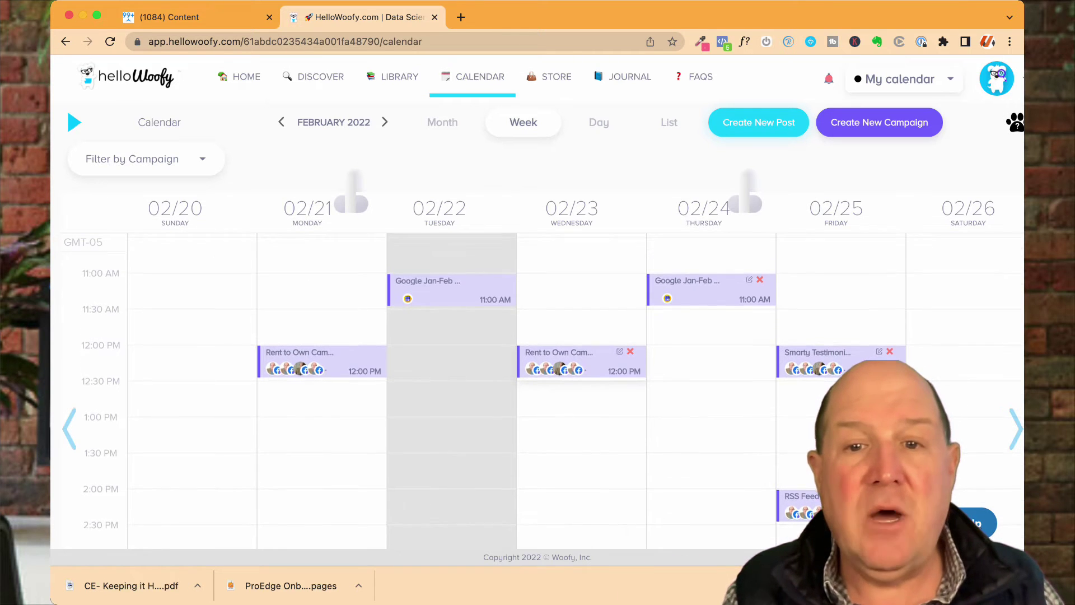
scroll(492, 397, "up", 1)
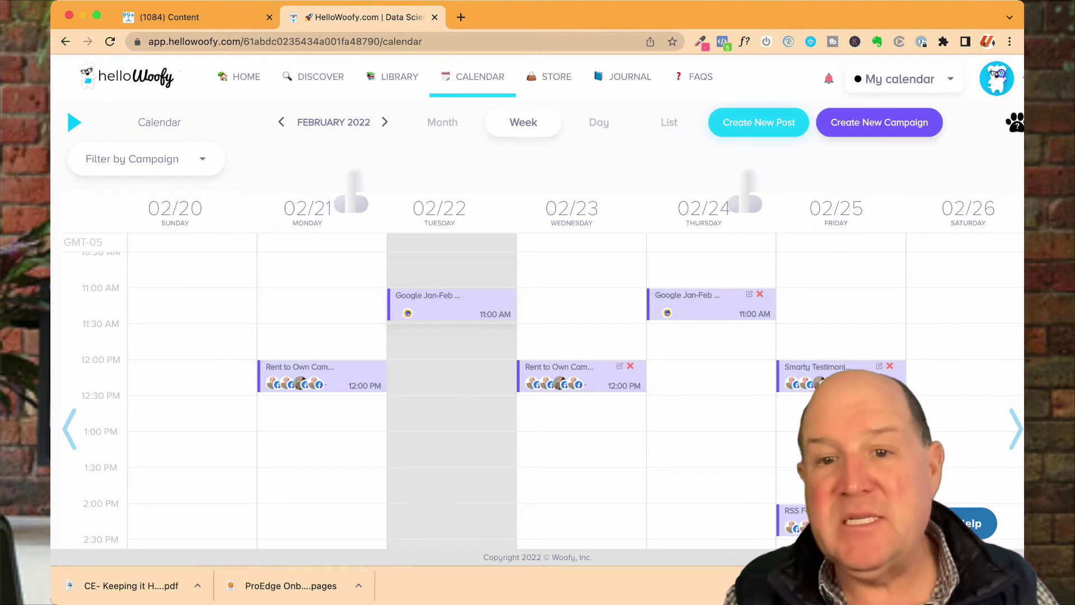
scroll(575, 390, "down", 1)
scroll(575, 390, "up", 1)
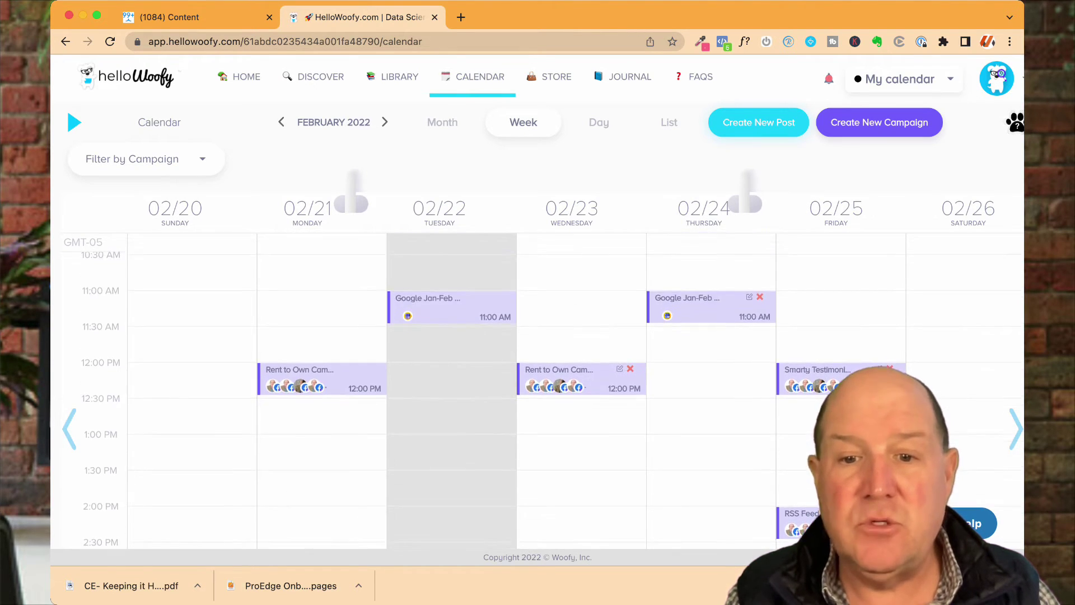
scroll(493, 392, "down", 3)
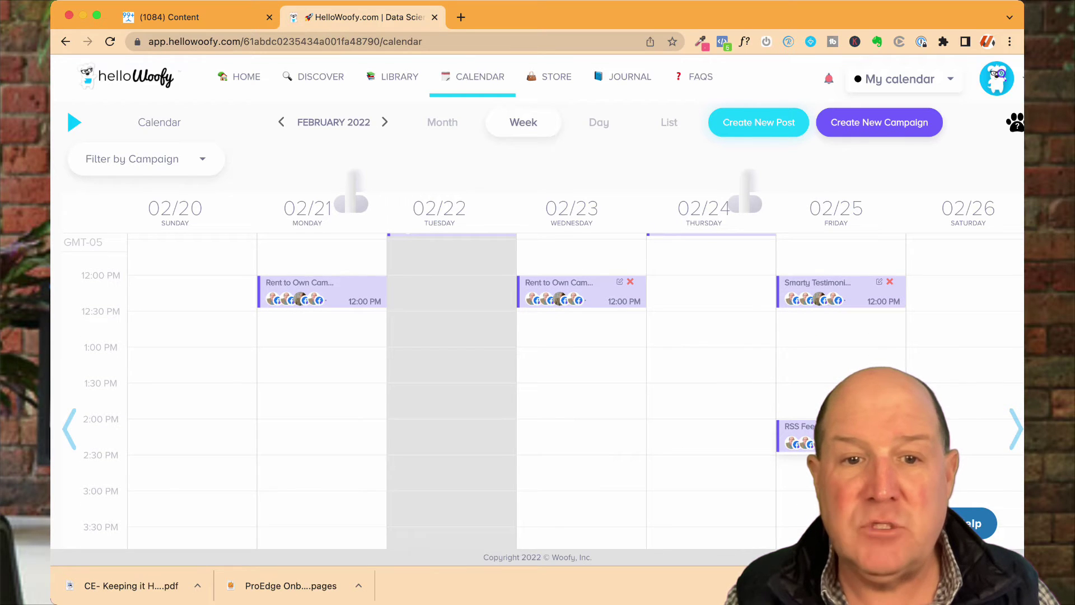
scroll(493, 392, "up", 4)
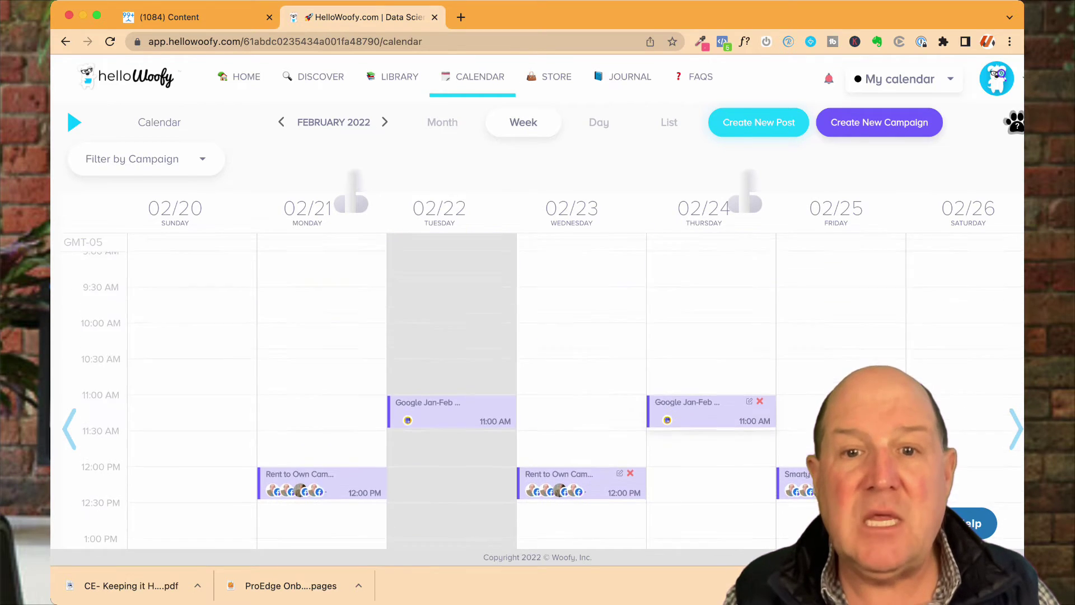
scroll(492, 392, "down", 3)
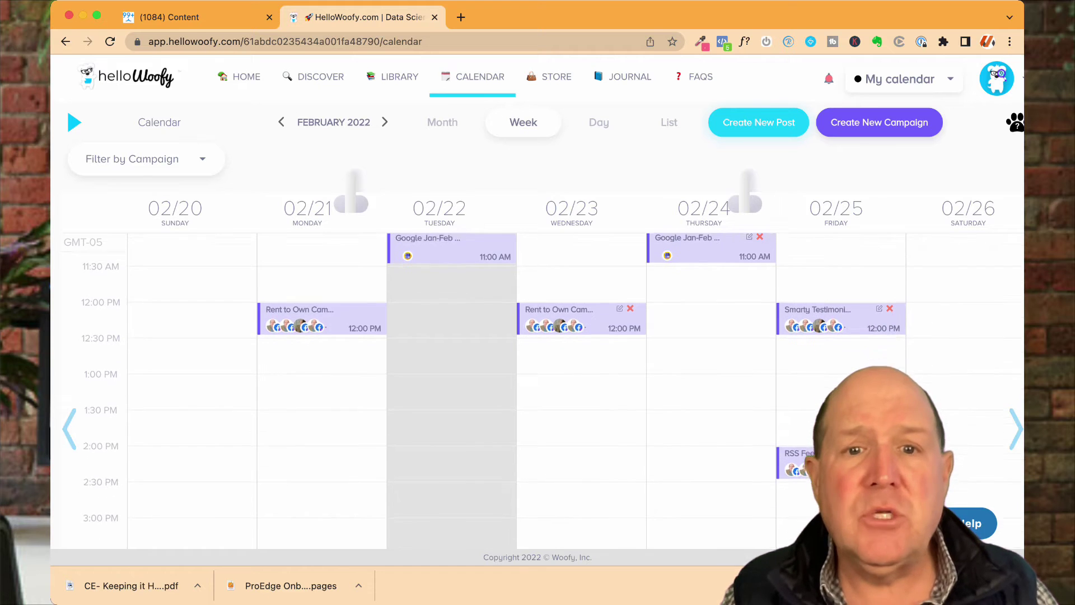
scroll(492, 380, "up", 1)
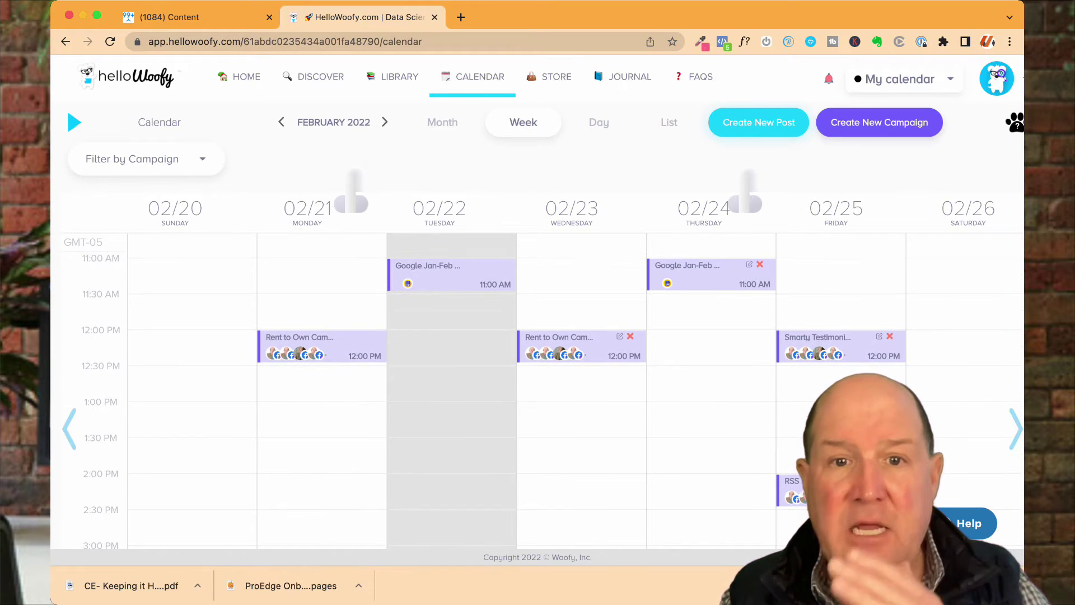
scroll(493, 392, "up", 3)
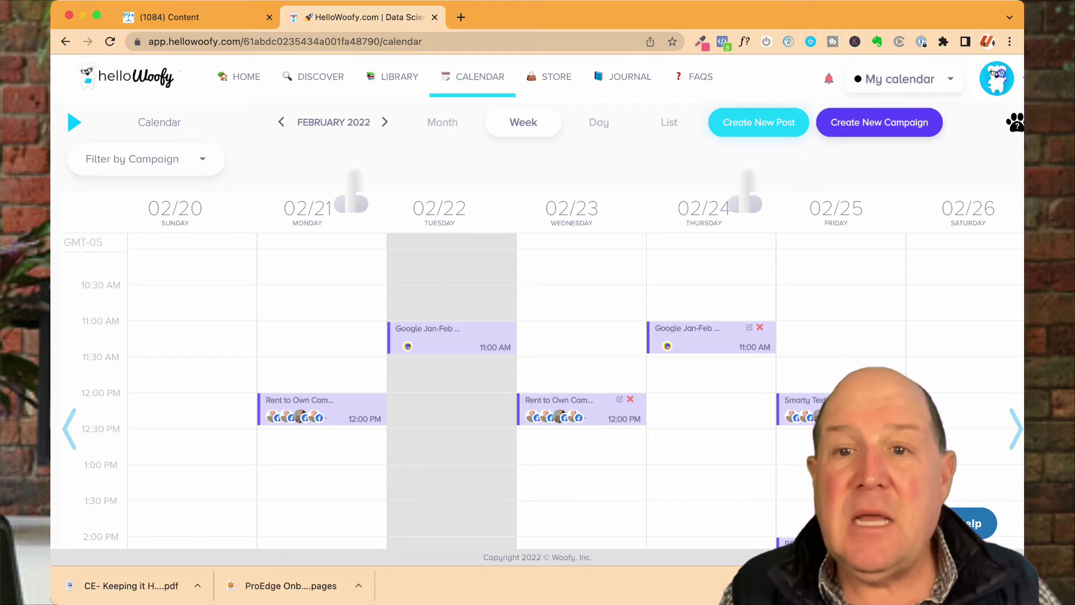
Start a new campaign and select March 1, 3 and 5, 2022 as its dates.
left_click(879, 122)
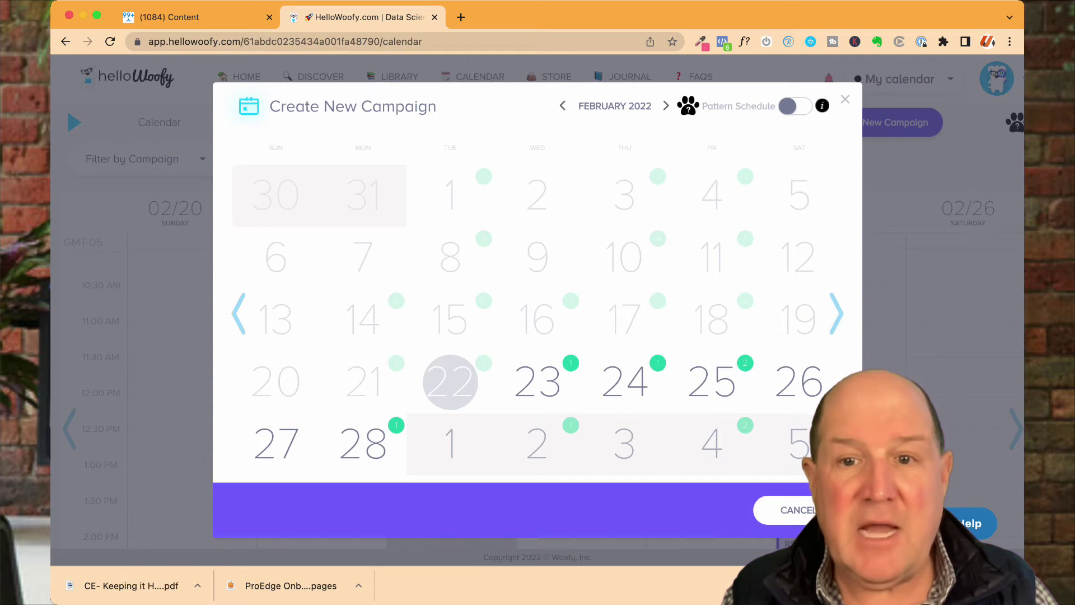
left_click(837, 314)
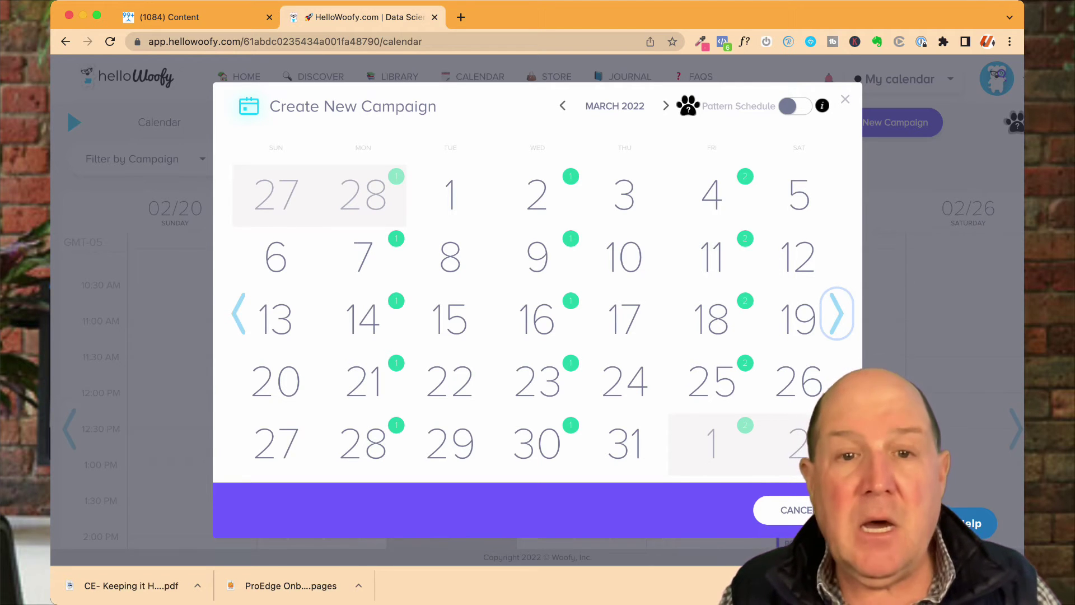
left_click(451, 196)
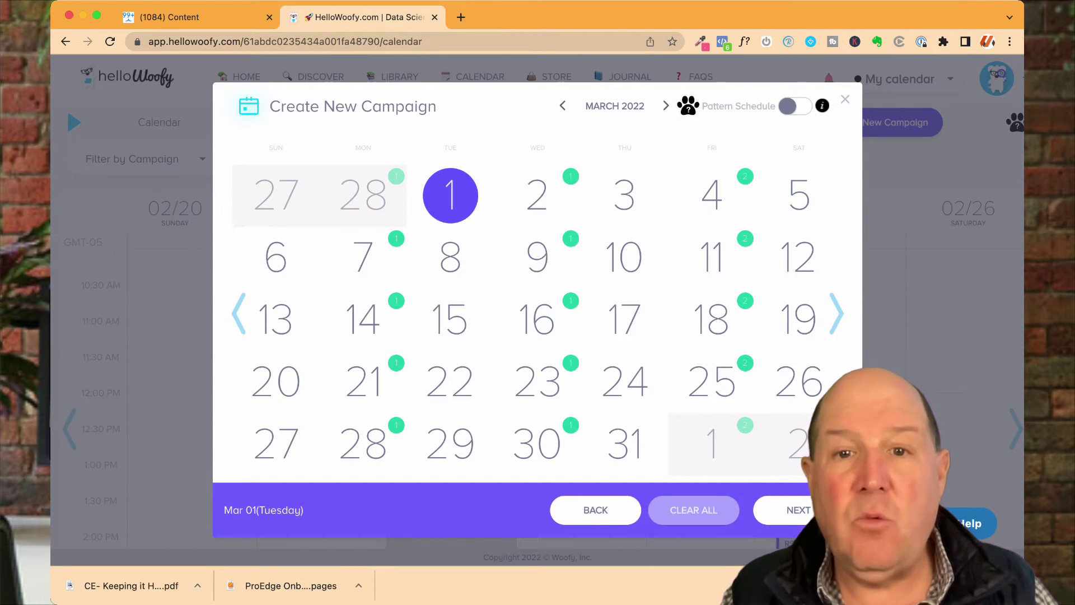
left_click(624, 195)
left_click(799, 196)
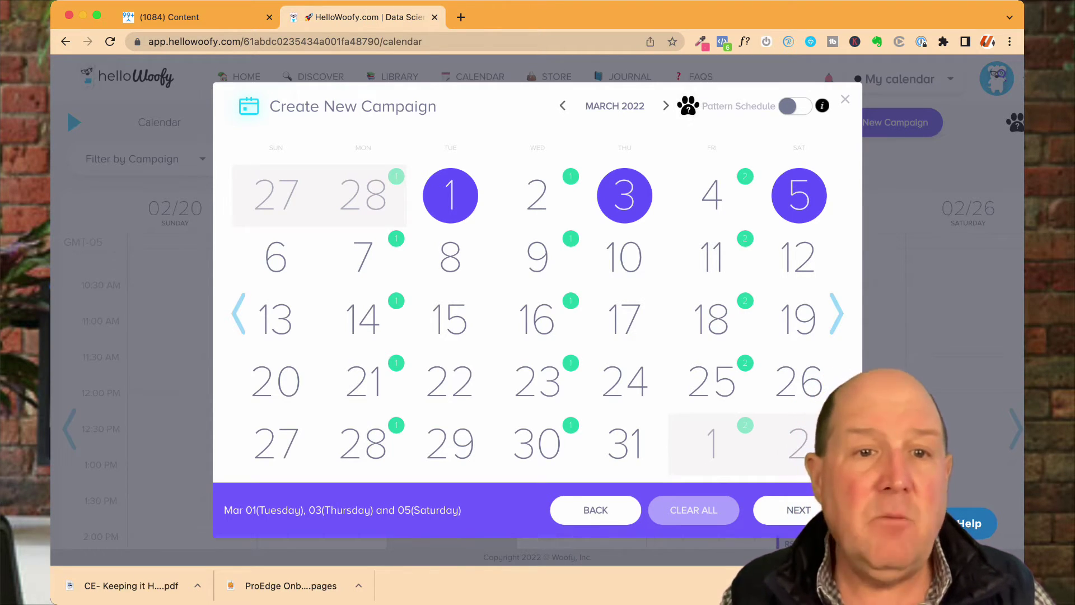
Try adding February 27, enable Pattern Schedule with March 1 and 3 as the dates, and continue to the campaign details.
left_click(277, 196)
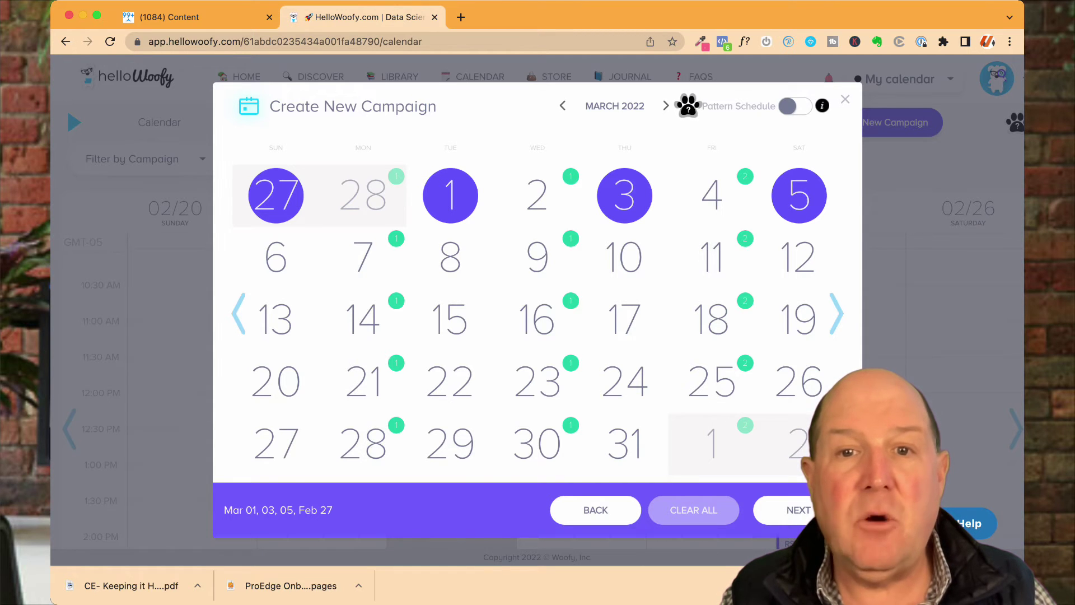
left_click(794, 106)
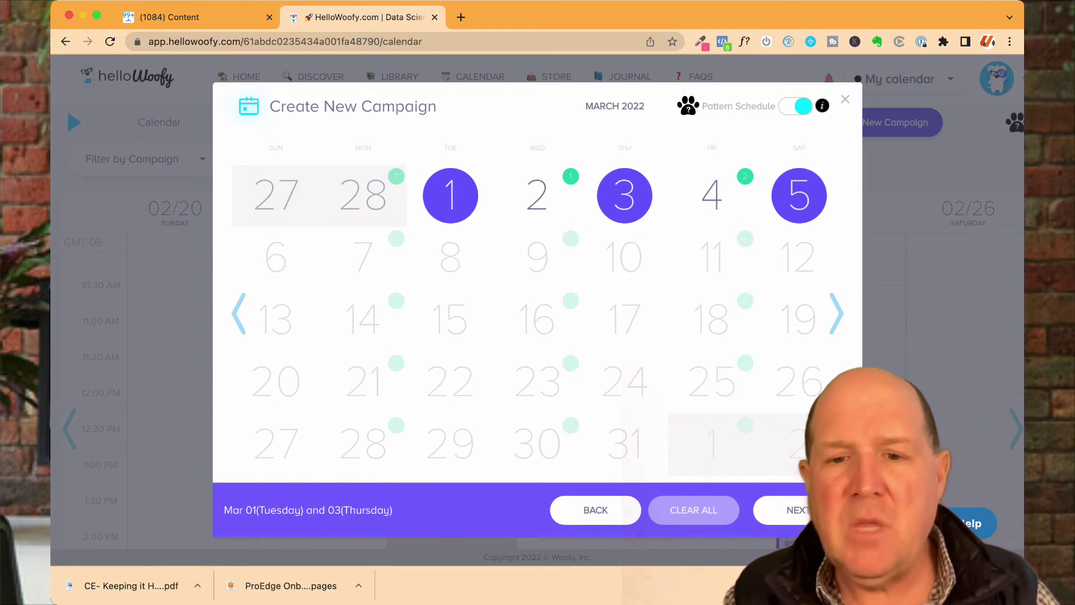
left_click(798, 509)
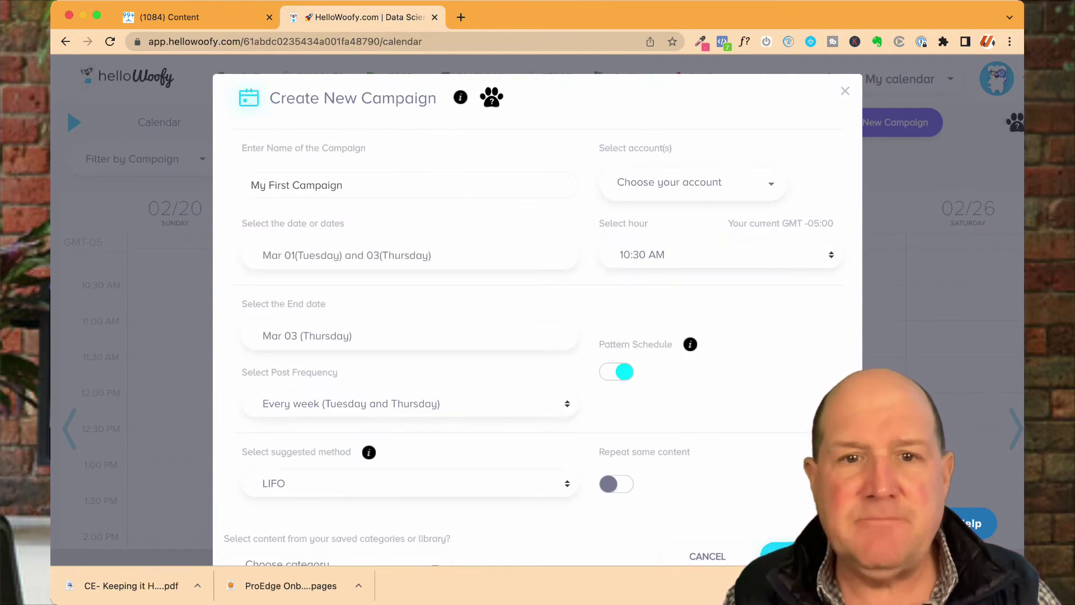
Name the campaign "FB-IG Campaign - Rent2Own".
triple_click(296, 185)
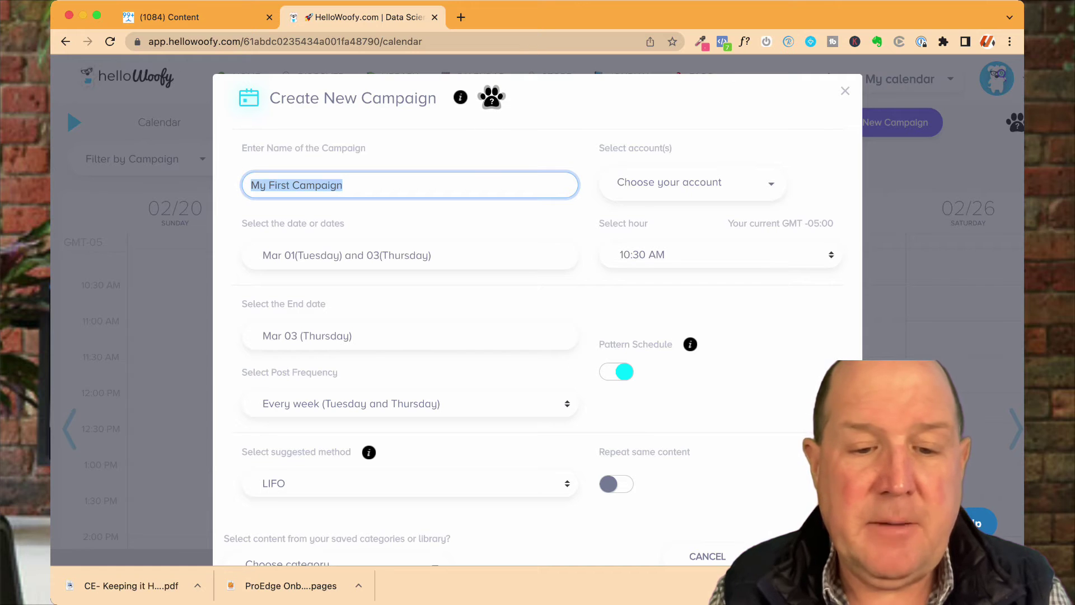
type("FB-IG ")
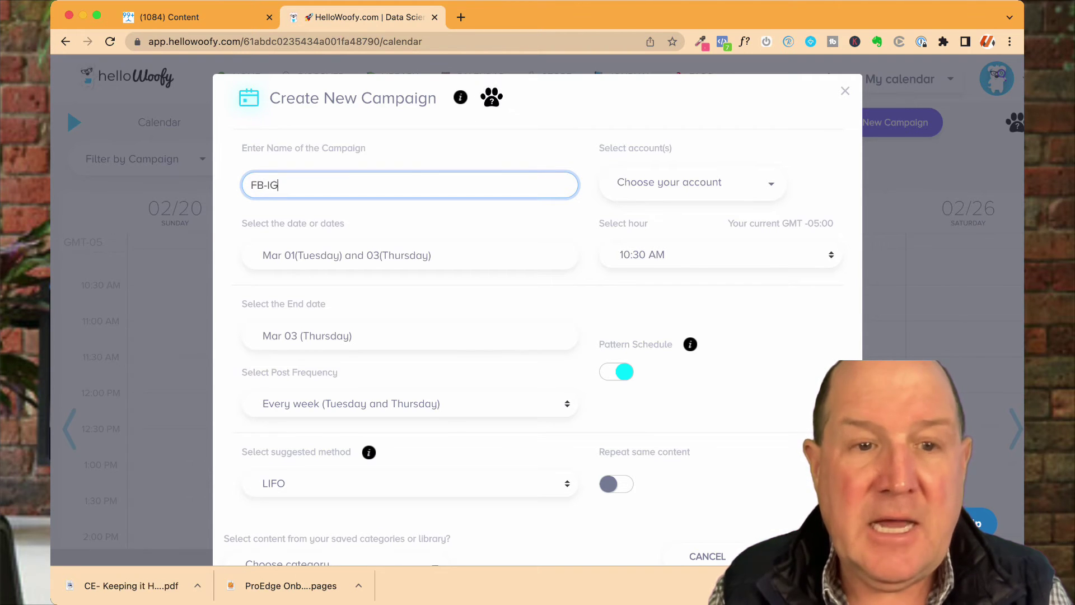
type("Campaign")
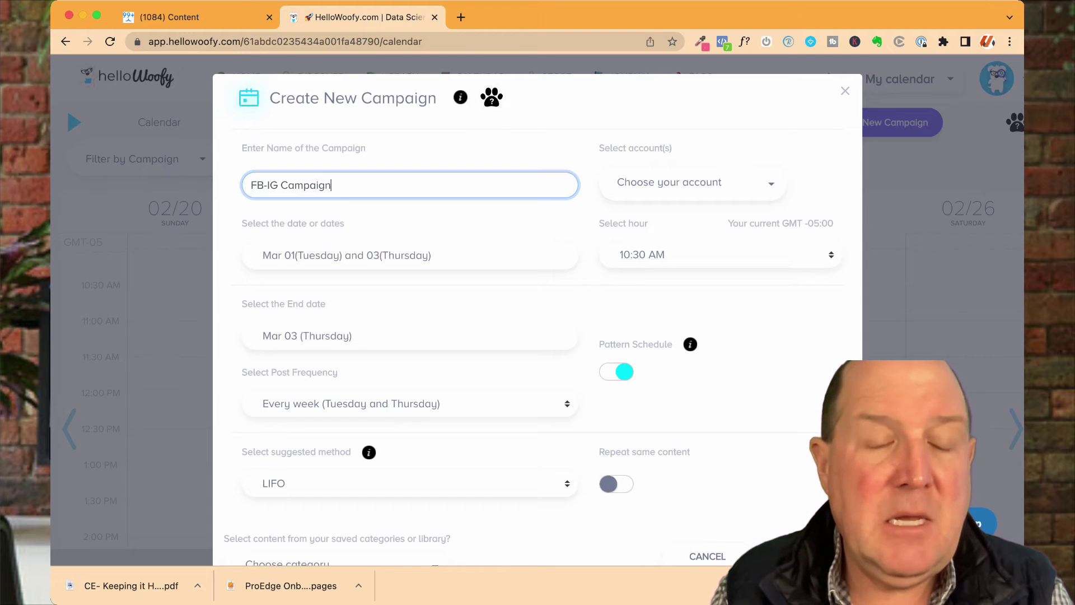
type(" - Rent")
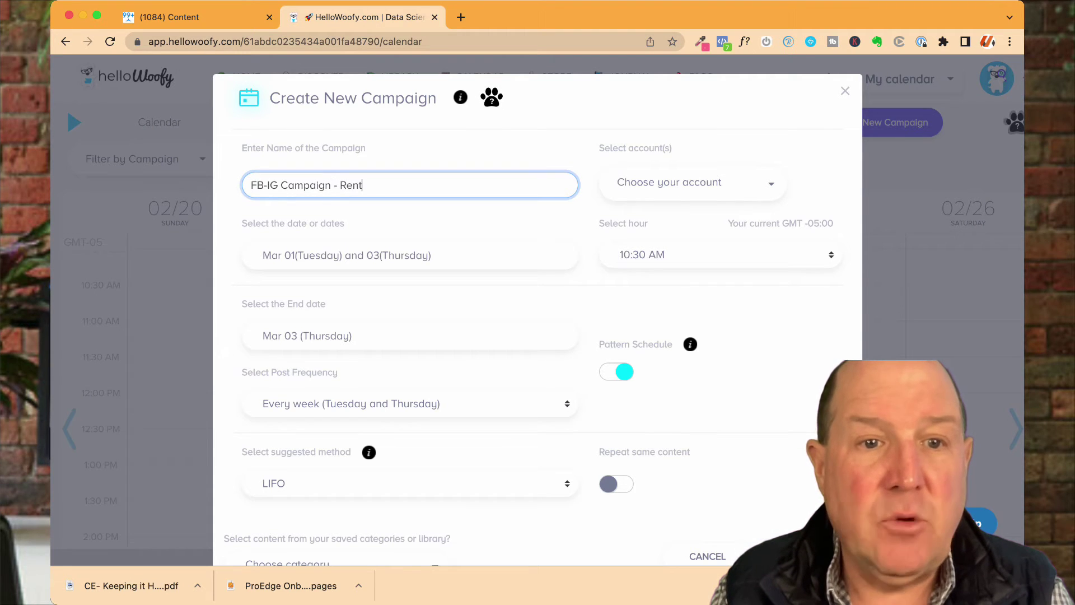
type("2Own")
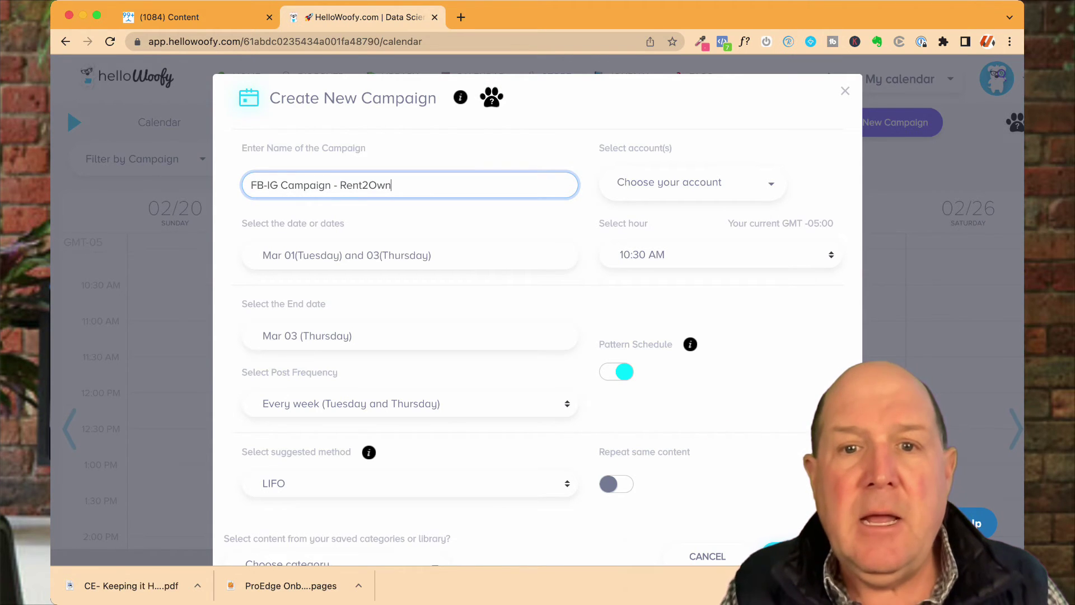
Add the Facebook pages for Chester County, Smarty - Exp Realty, Montgomery County, Bucks County, Delaware County and Philadelphia County to the campaign accounts.
left_click(692, 182)
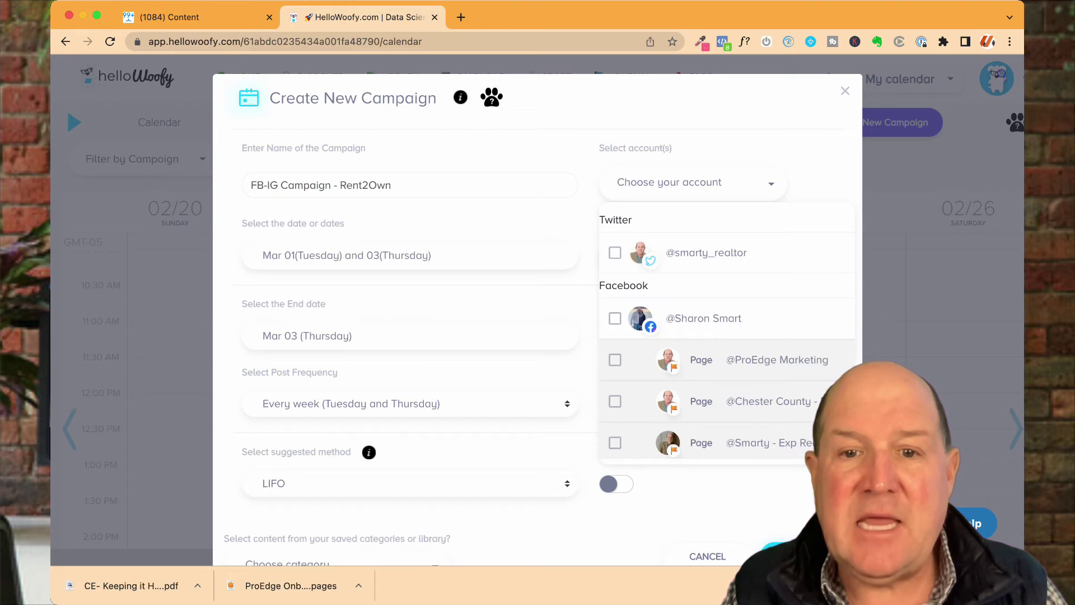
scroll(726, 333, "down", 3)
scroll(727, 333, "down", 1)
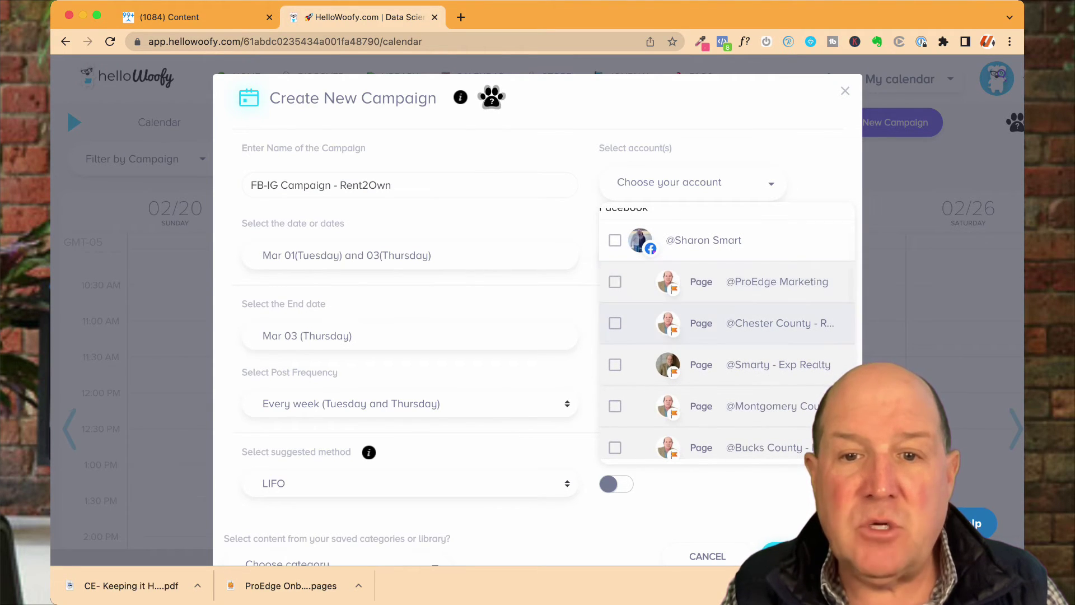
left_click(615, 323)
left_click(615, 365)
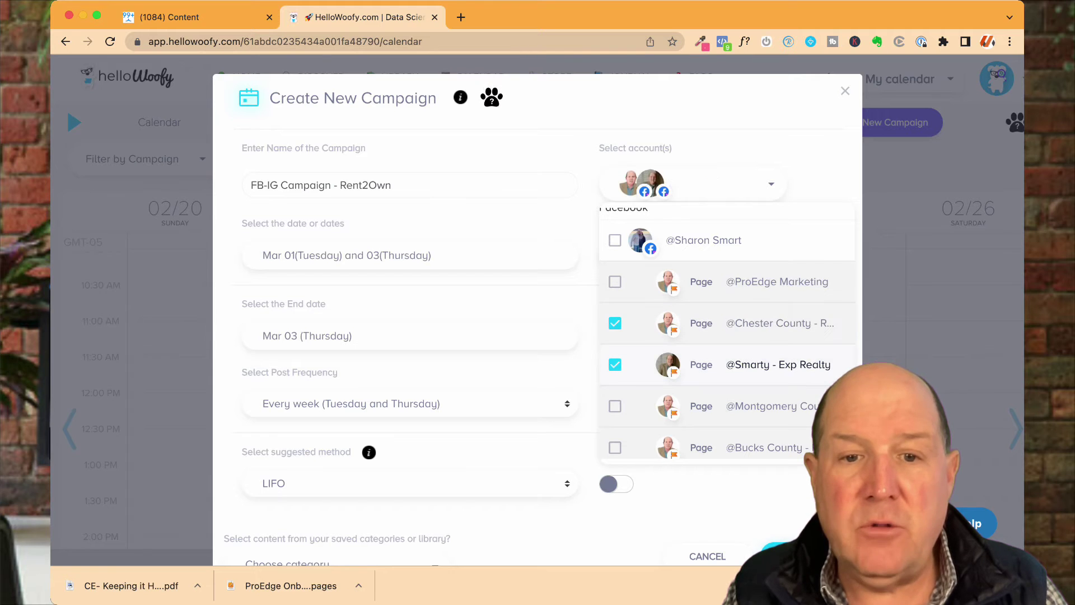
left_click(614, 406)
left_click(615, 447)
scroll(615, 420, "down", 3)
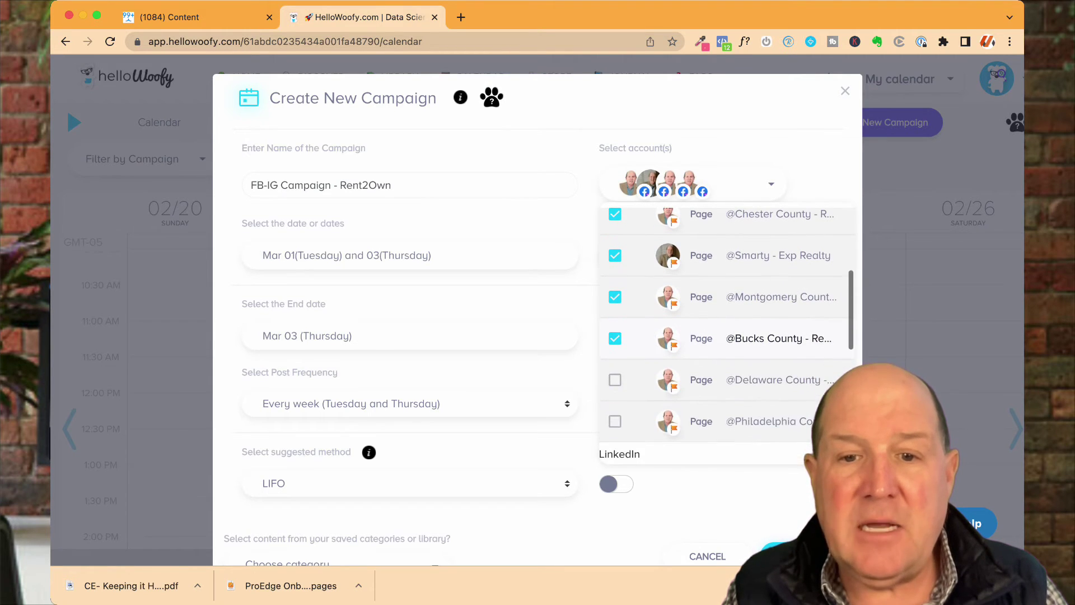
left_click(615, 380)
left_click(615, 421)
Add both Instagram-Business accounts and the ProEdge Realty Google My Business page to the campaign, and reopen the account list.
scroll(616, 403, "down", 6)
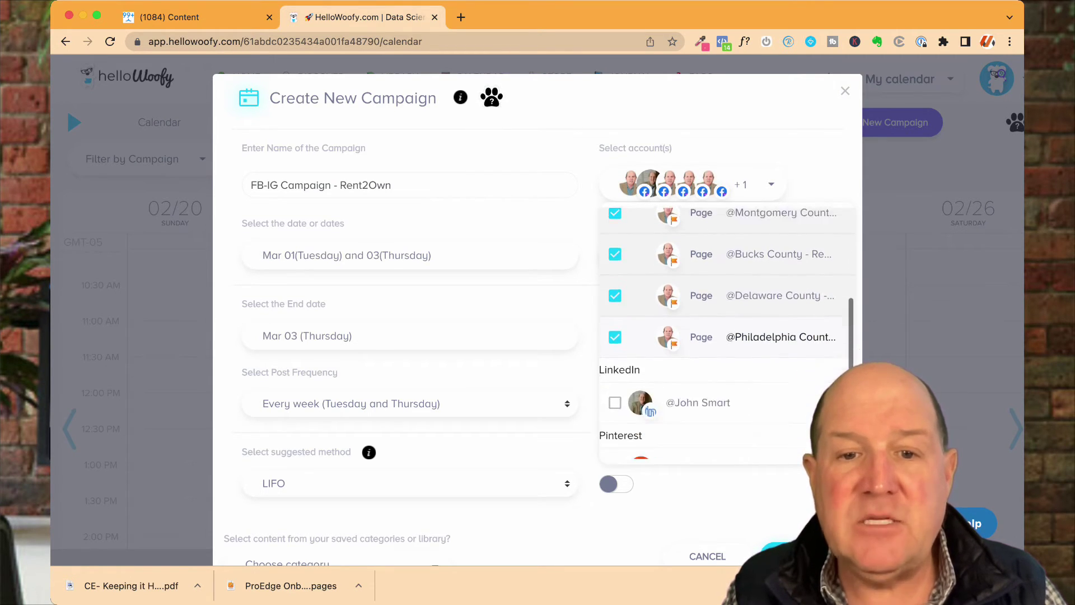
scroll(615, 389, "down", 3)
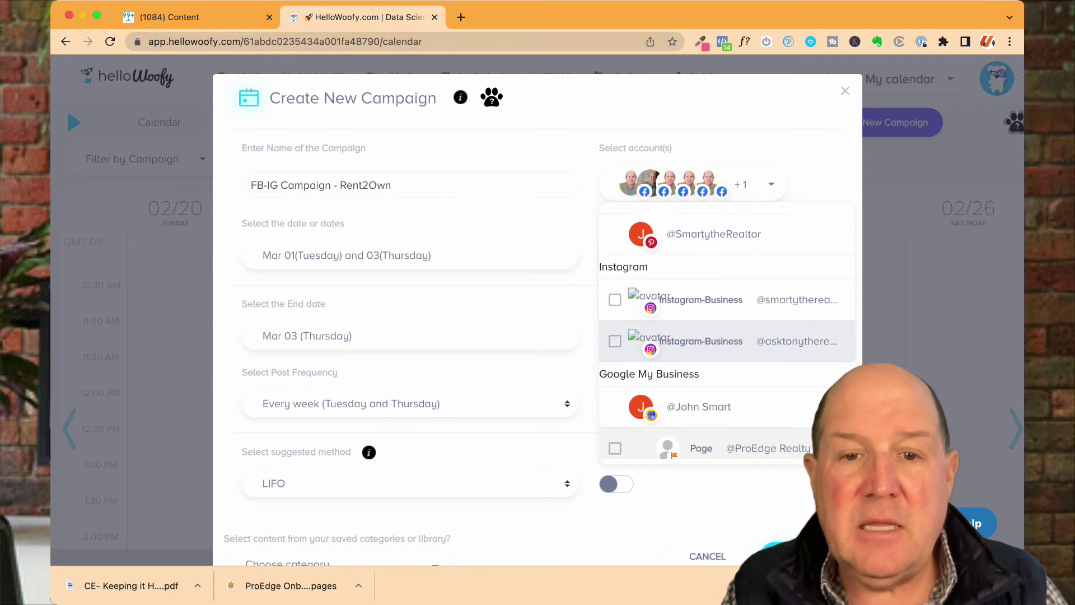
left_click(615, 299)
left_click(615, 341)
scroll(615, 336, "down", 1)
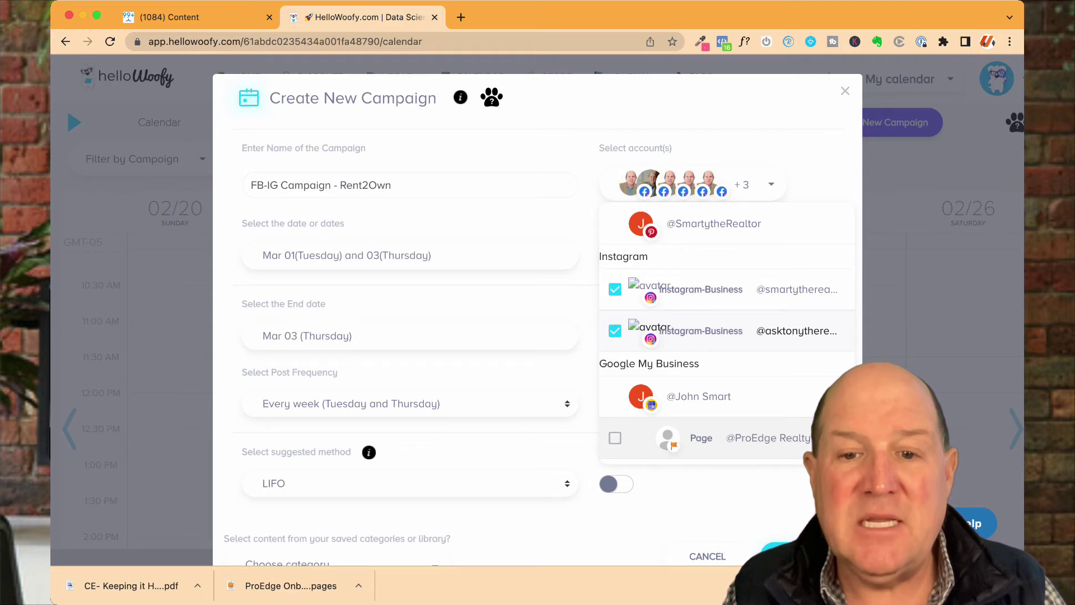
left_click(615, 438)
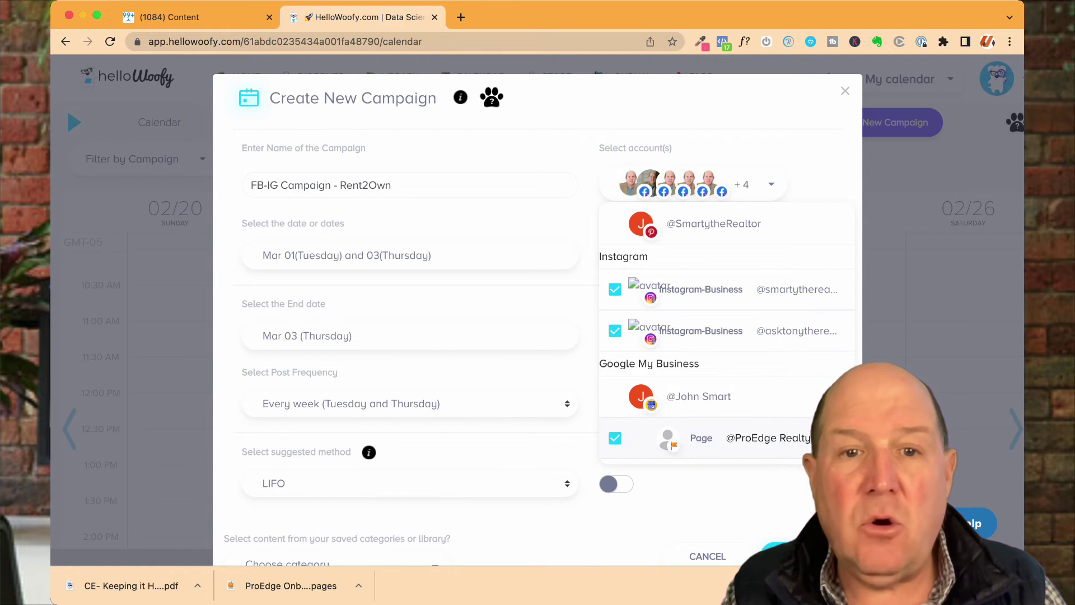
key("Escape")
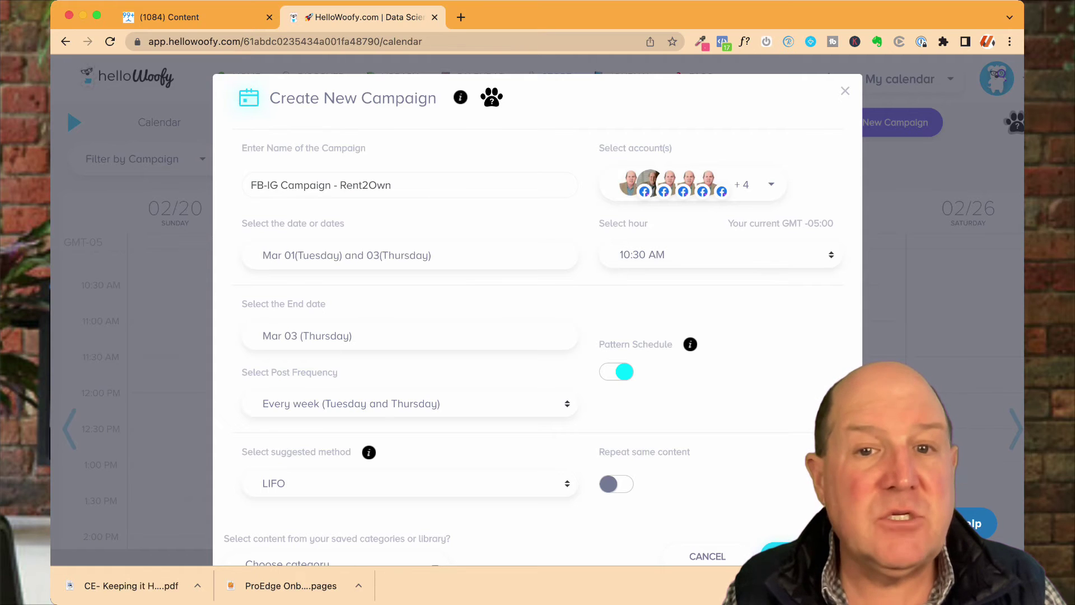
left_click(770, 184)
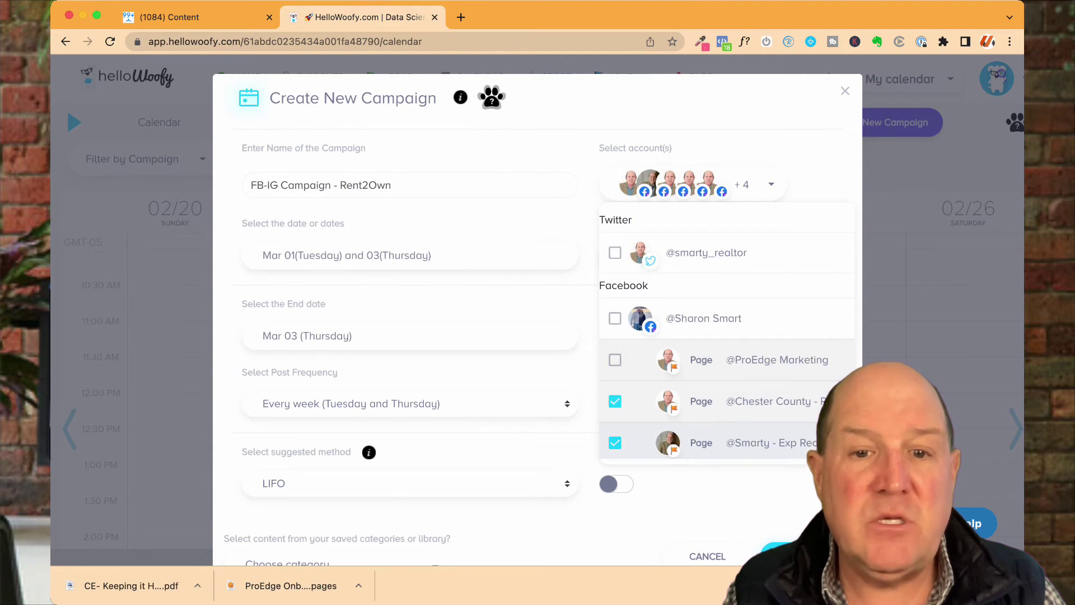
Toggle the Chester County page off and back on in the campaign accounts, and set the posting hour to 1:00 PM.
left_click(615, 401)
left_click(615, 401)
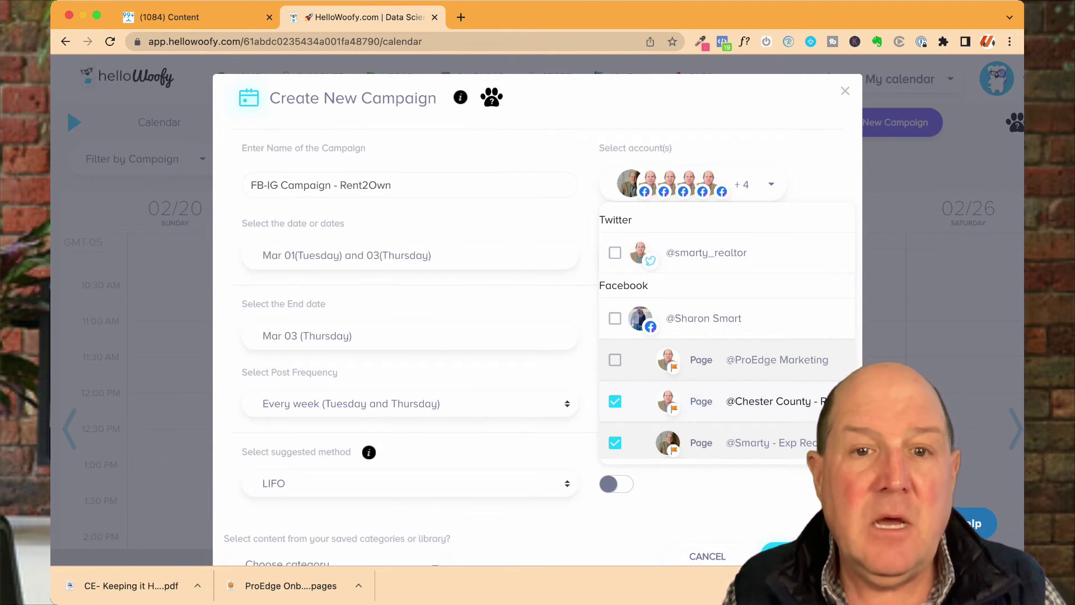
key("Escape")
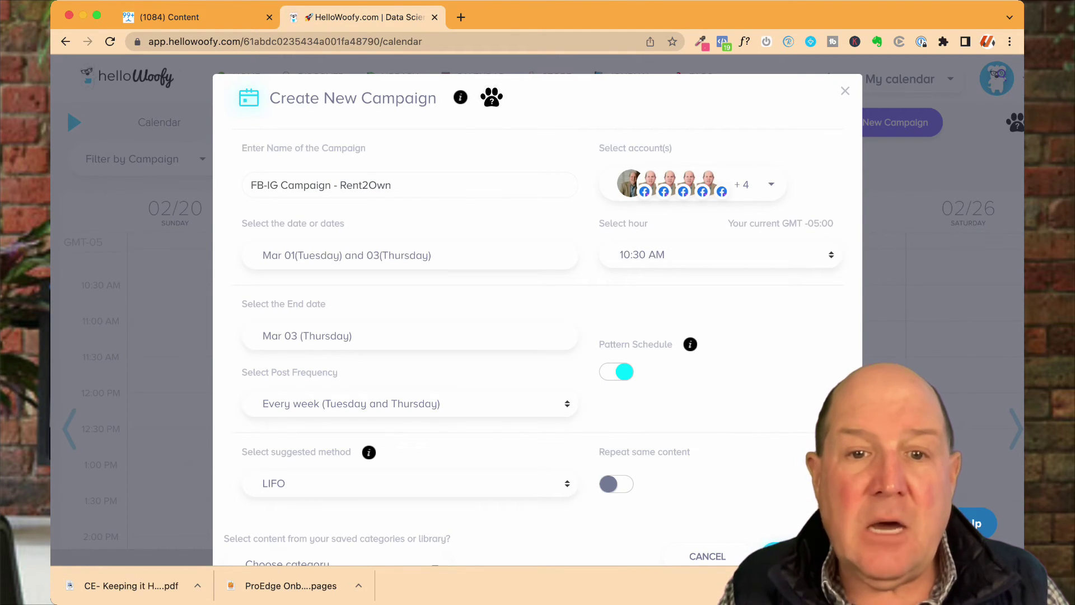
left_click(720, 254)
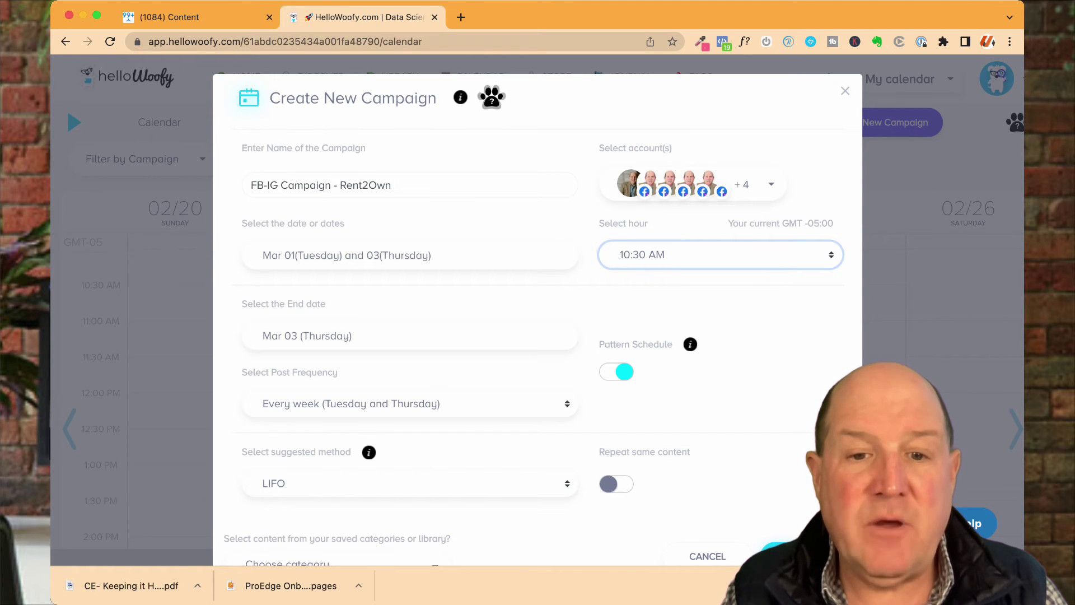
left_click(639, 255)
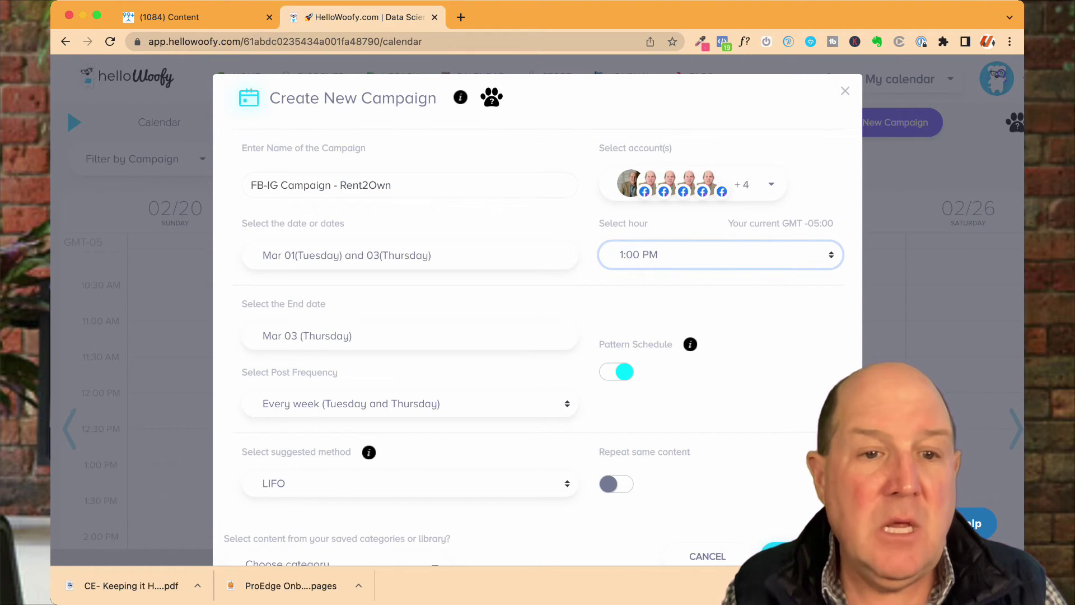
Set the campaign's end date to Thursday, June 30, 2022, and return to the campaign details.
scroll(538, 308, "down", 2)
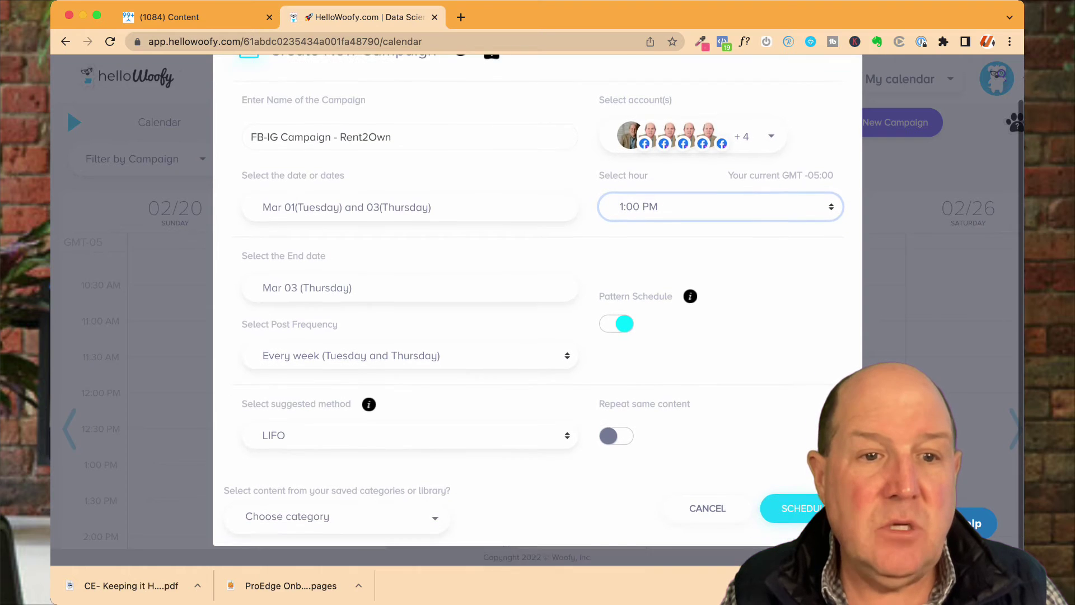
left_click_drag(274, 256, 312, 256)
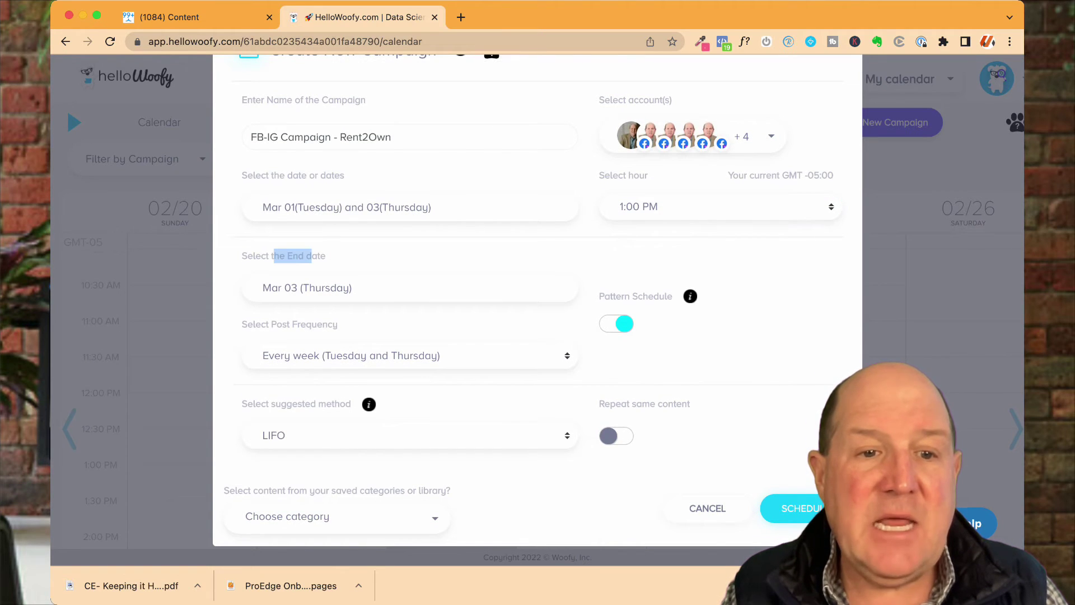
left_click(311, 288)
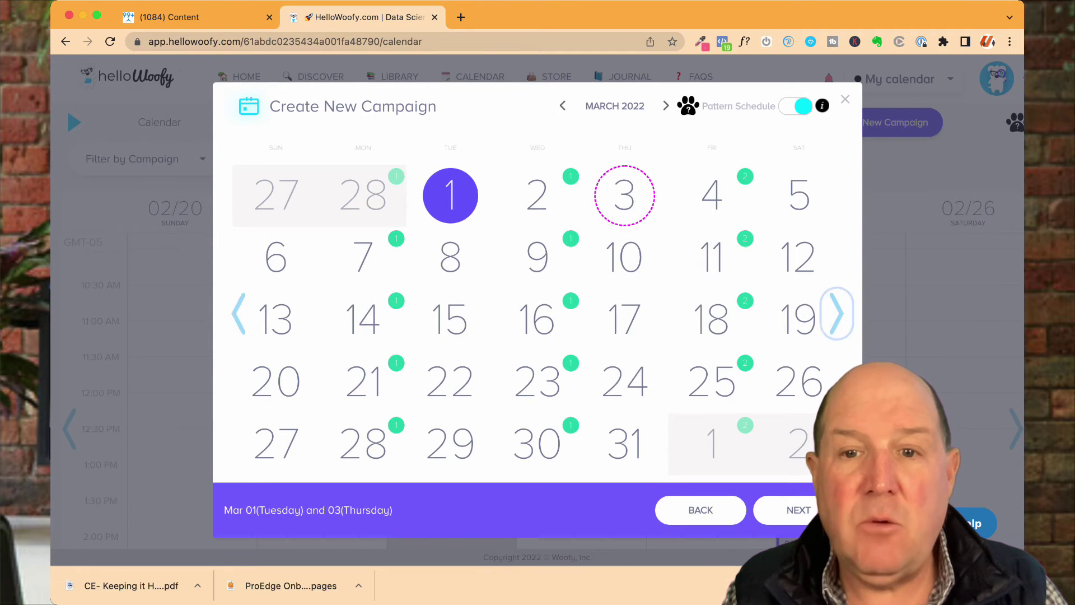
left_click(837, 314)
left_click(837, 314)
left_click(837, 314)
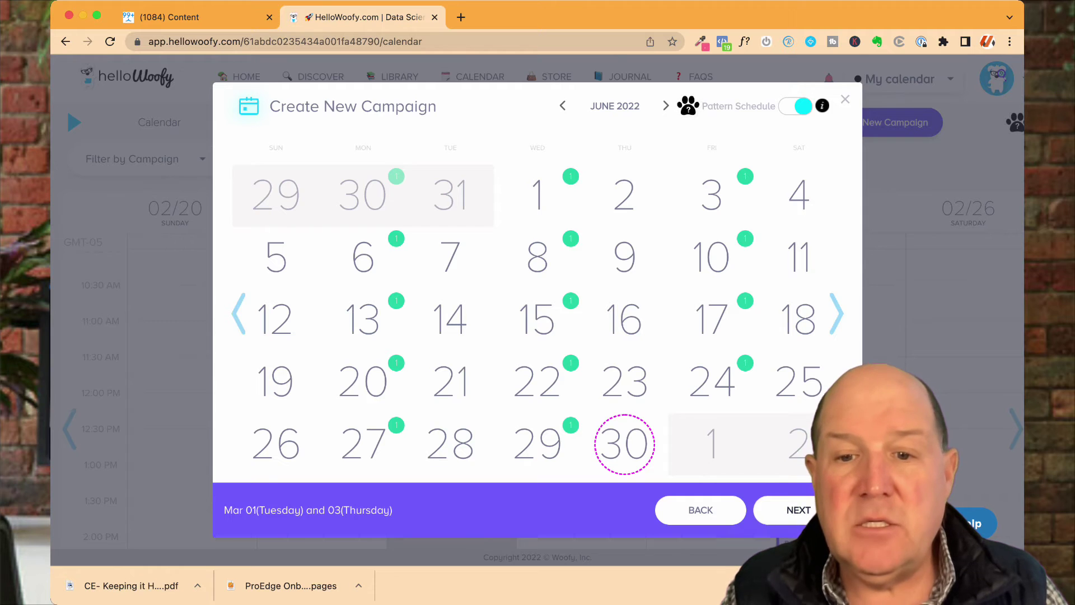
left_click(799, 510)
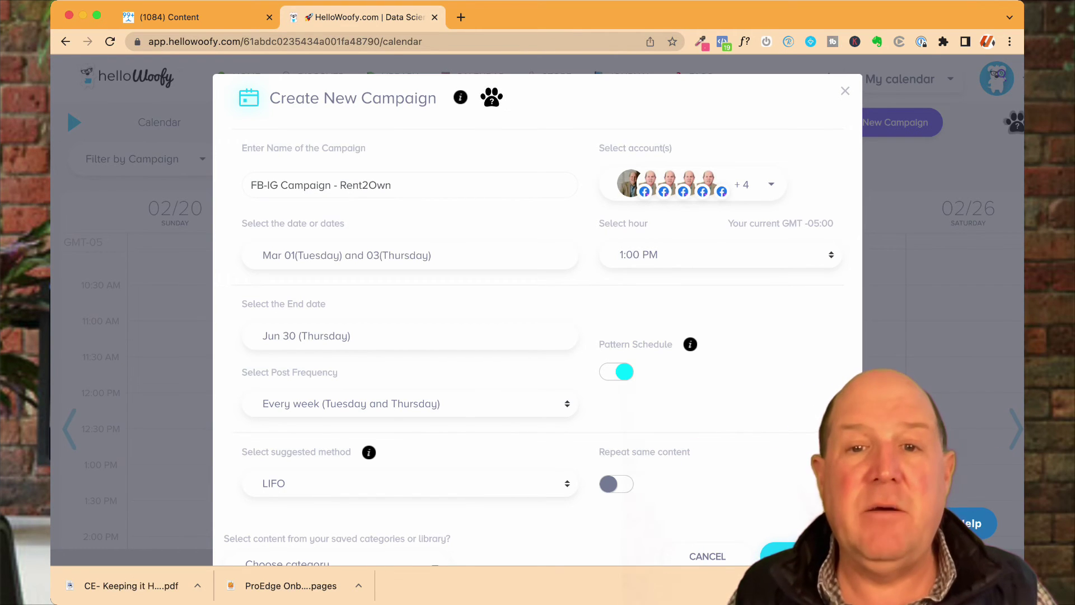
Accept disabling Pattern Schedule for the campaign's Tuesday and Thursday dates from March 1 to June 30.
scroll(538, 308, "down", 2)
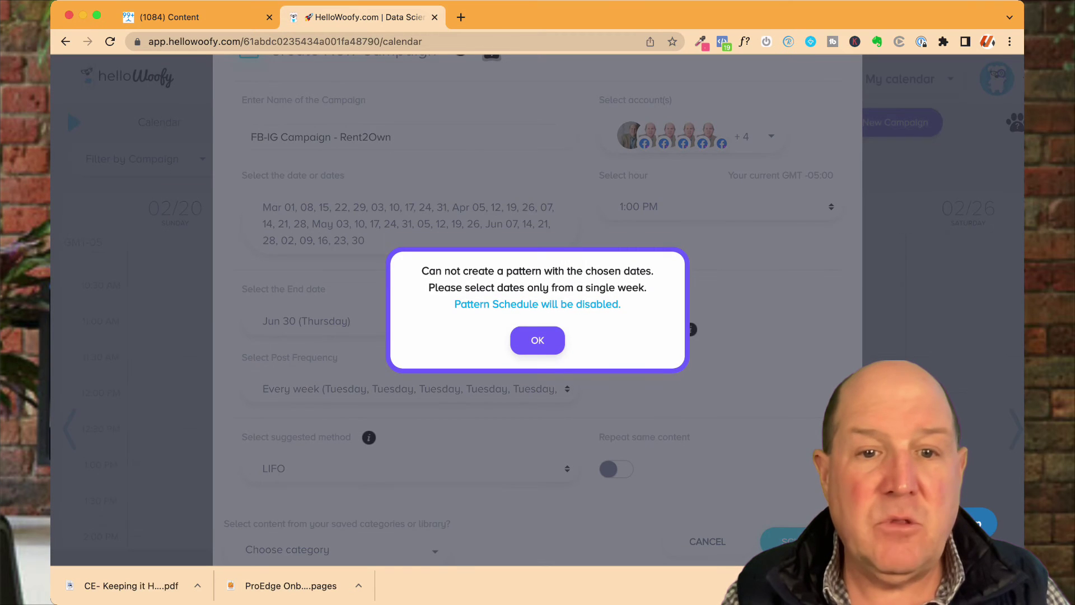
key("Return")
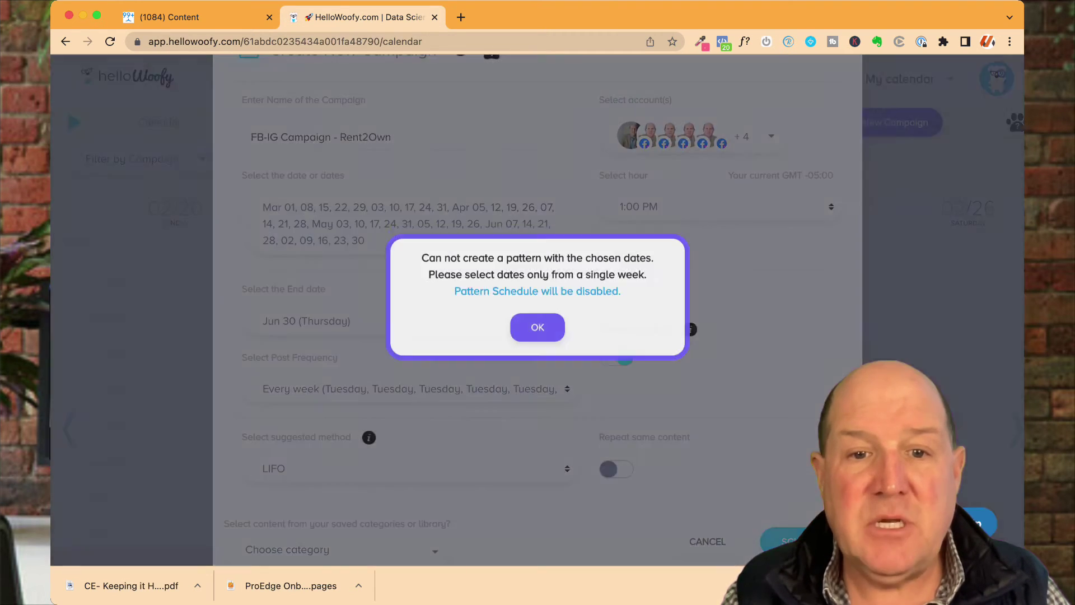
key("Return")
scroll(537, 303, "down", 1)
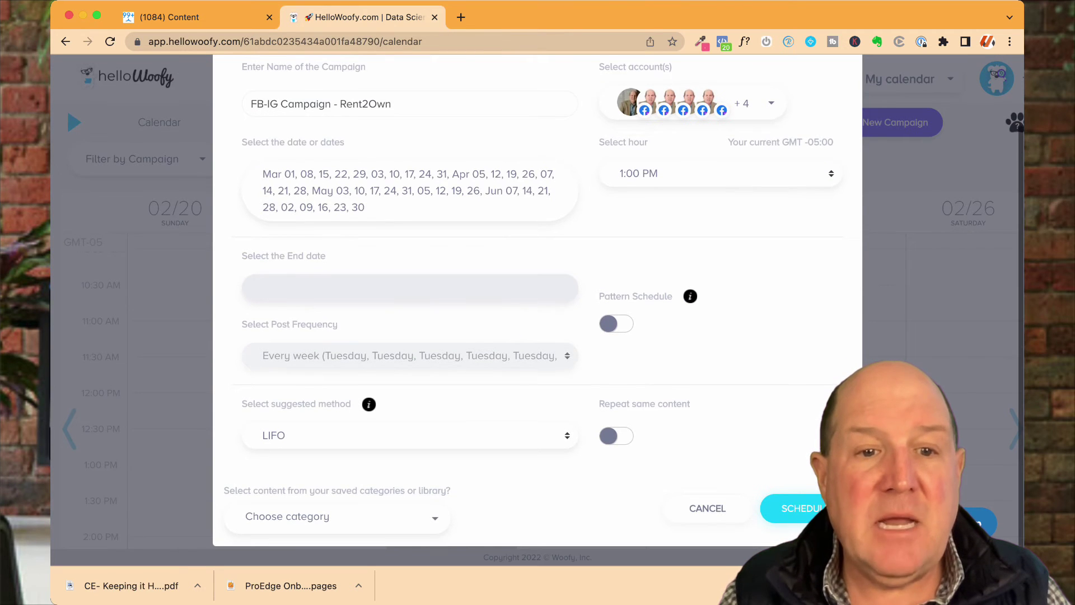
Set the suggested method to SHUFFLE ALL POSTS and enable Repeat same content.
scroll(369, 404, "up", 1)
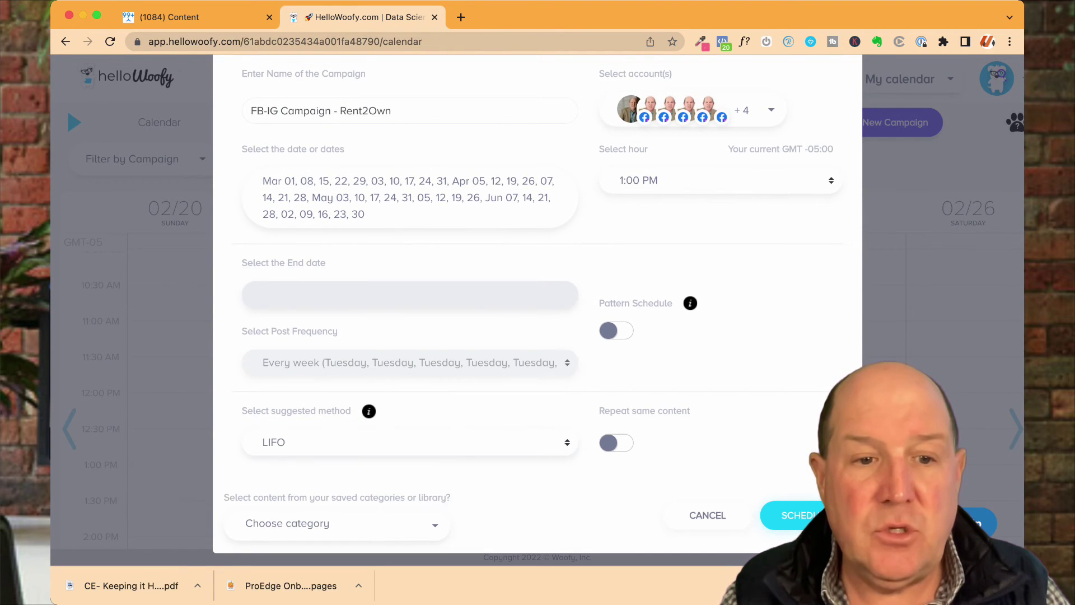
left_click(410, 442)
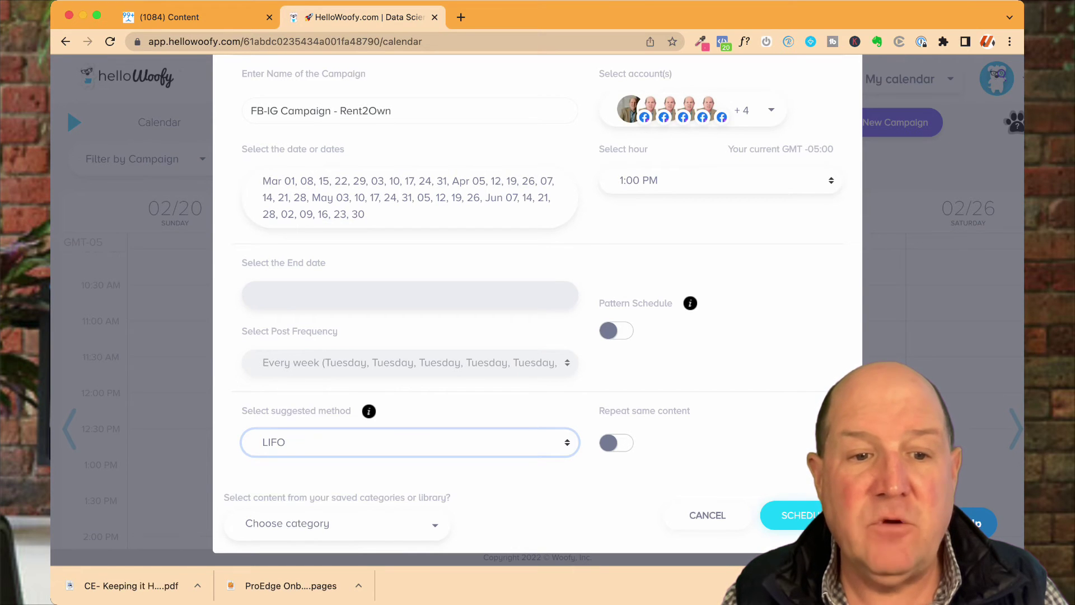
left_click(314, 442)
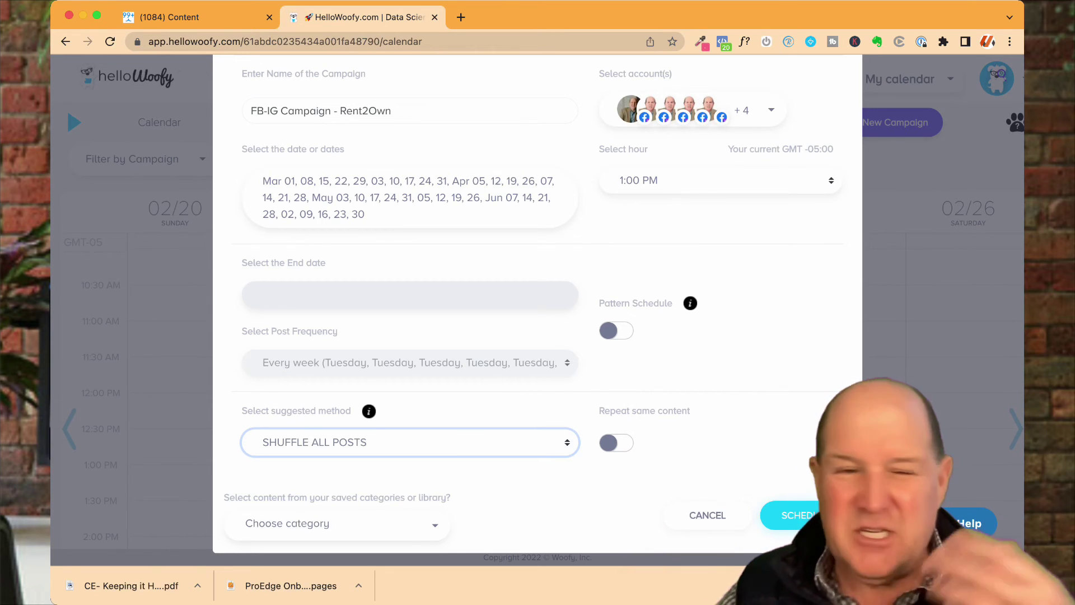
scroll(538, 302, "down", 1)
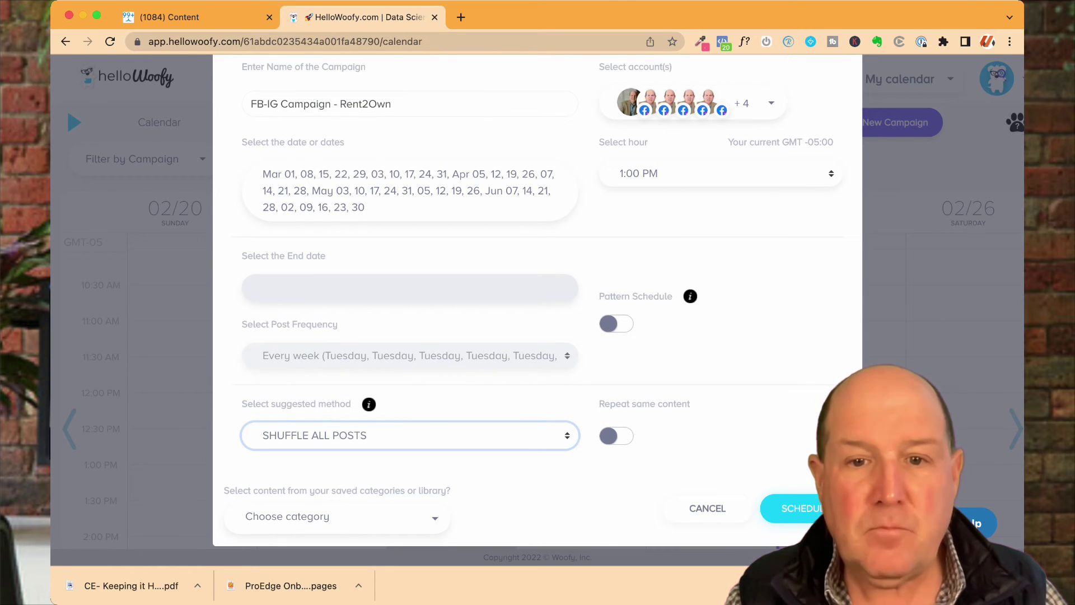
left_click(616, 436)
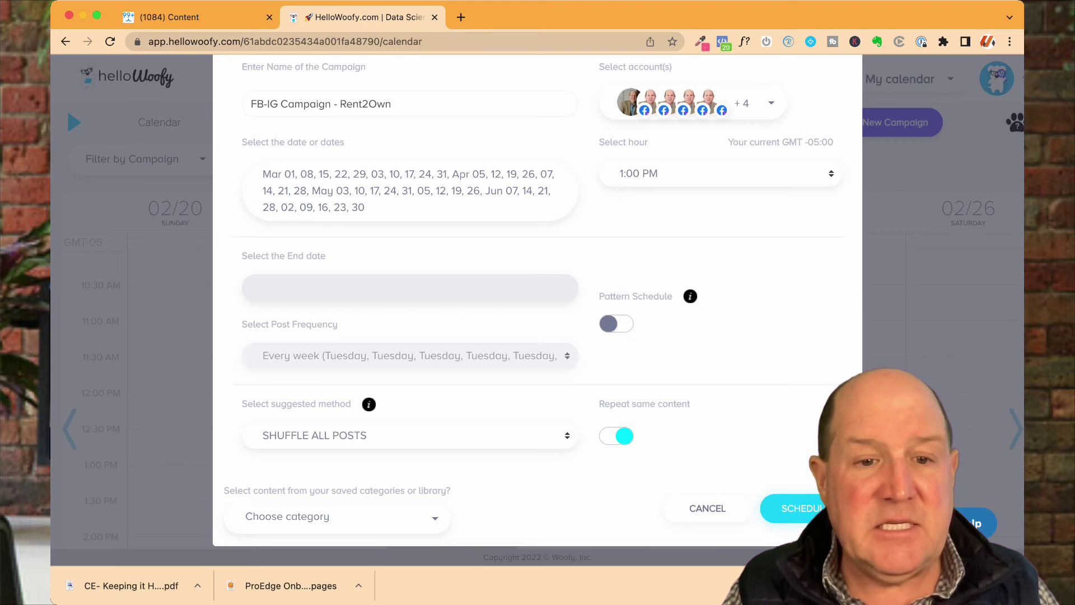
Choose the Rent2Own and Rent2Own - Images categories as the campaign's content.
left_click(337, 517)
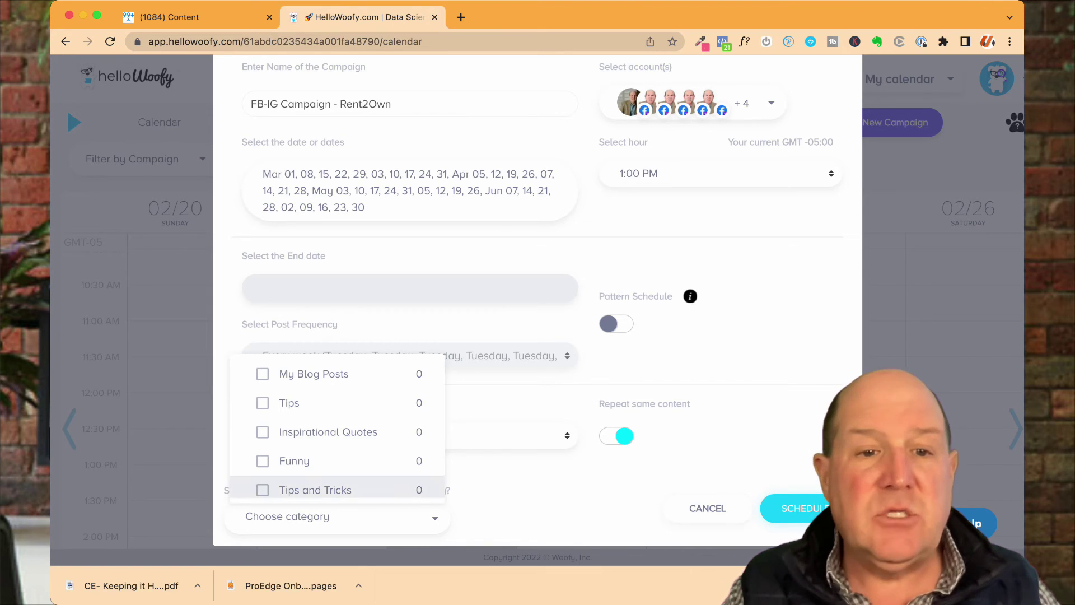
scroll(336, 428, "down", 5)
scroll(336, 429, "down", 3)
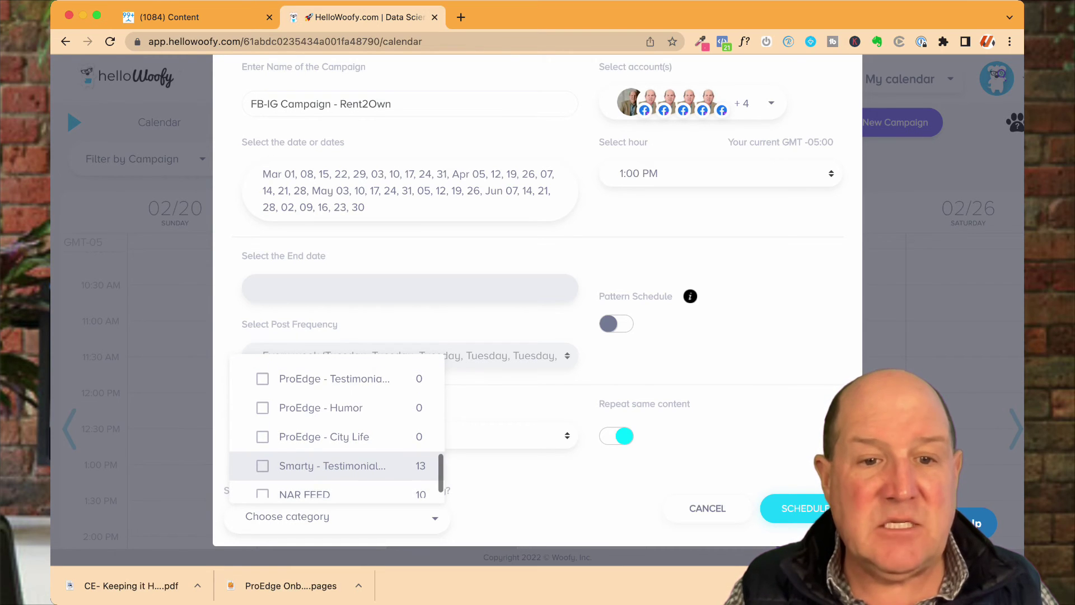
scroll(336, 429, "down", 1)
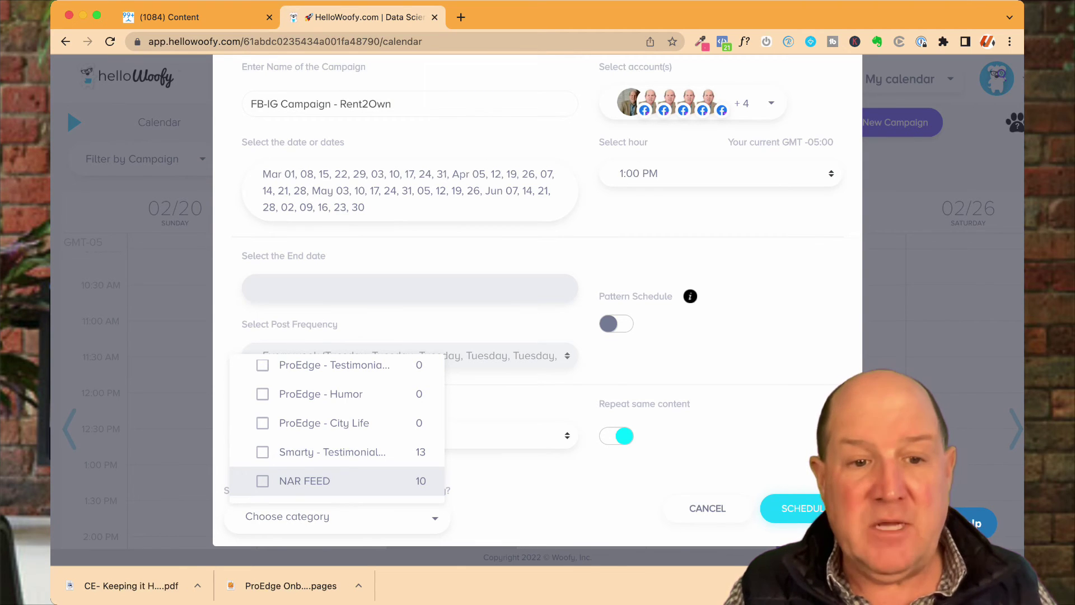
scroll(336, 428, "up", 1)
scroll(336, 428, "down", 1)
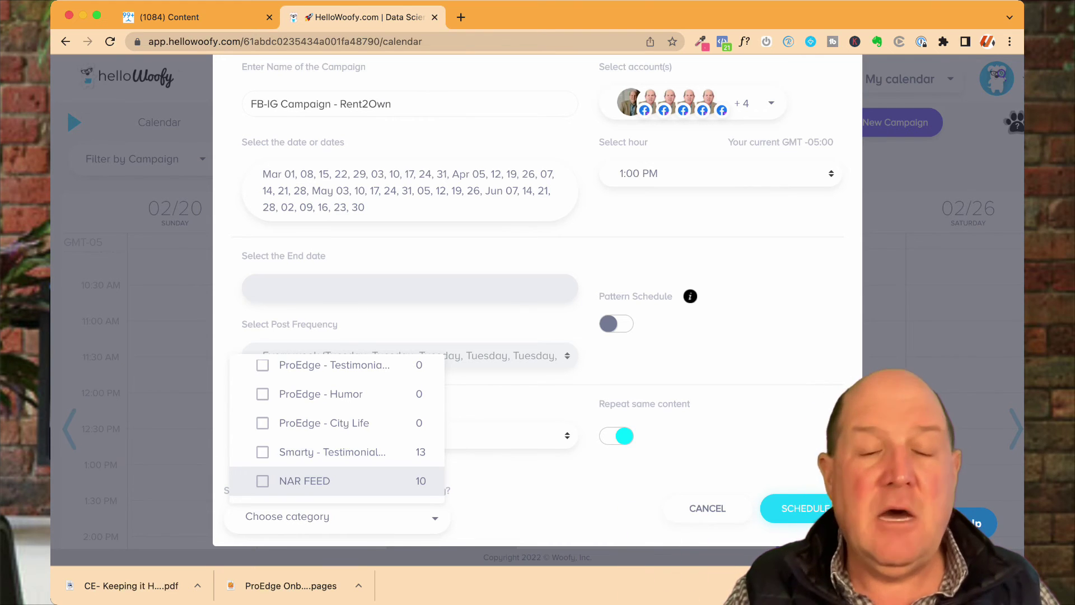
scroll(336, 429, "up", 1)
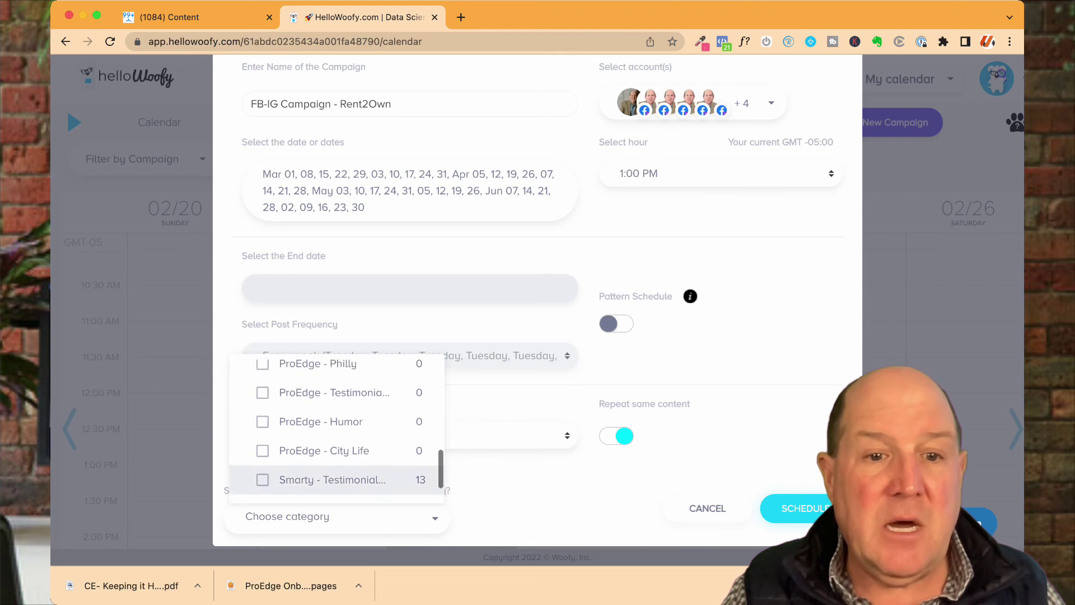
scroll(336, 465, "up", 1)
scroll(336, 464, "down", 1)
scroll(336, 465, "up", 5)
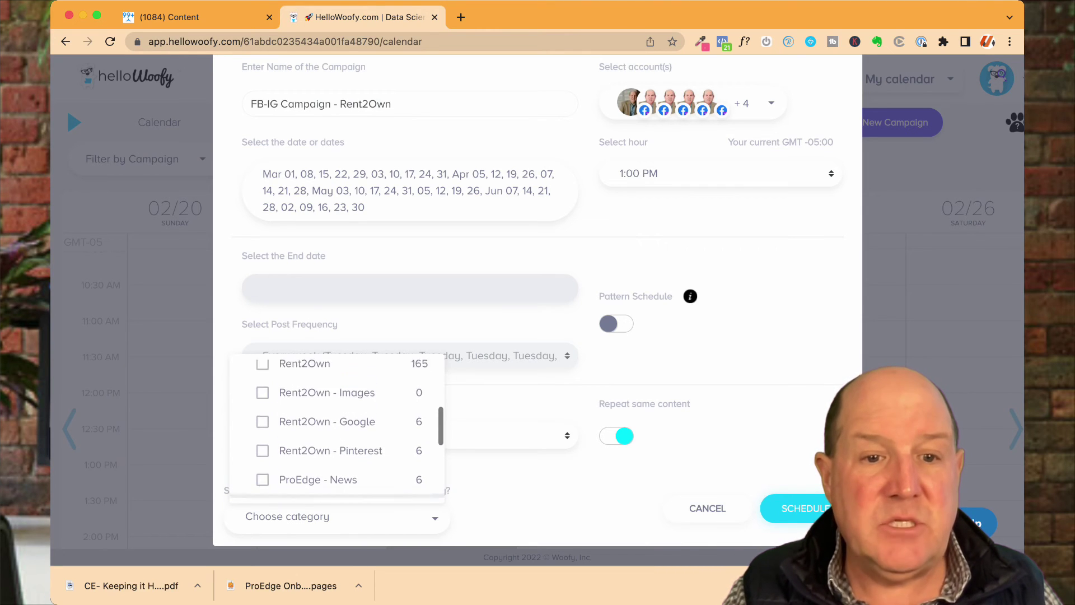
scroll(336, 428, "up", 2)
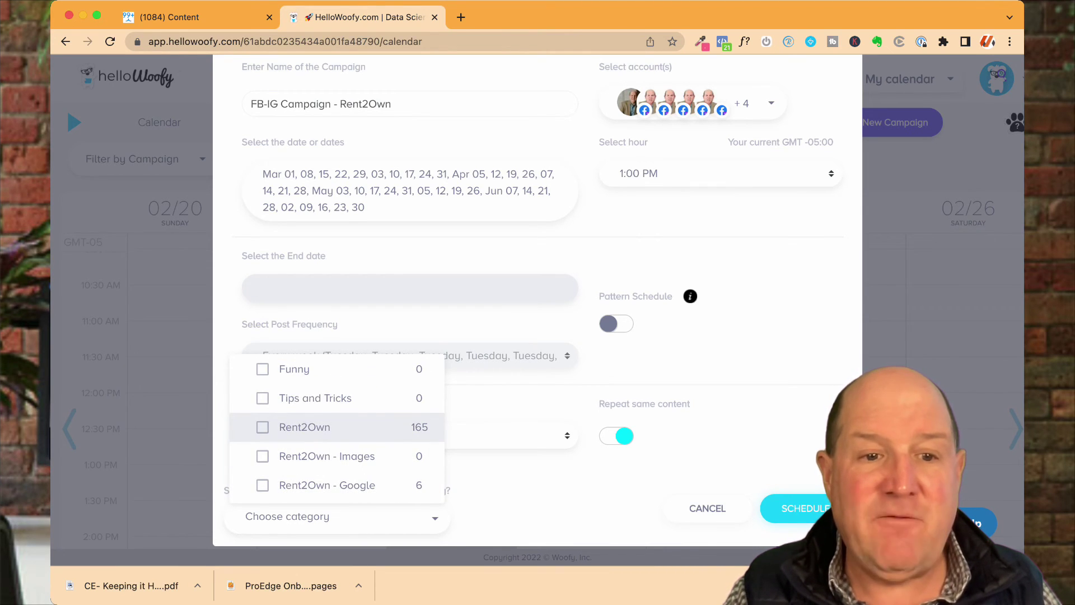
left_click(305, 427)
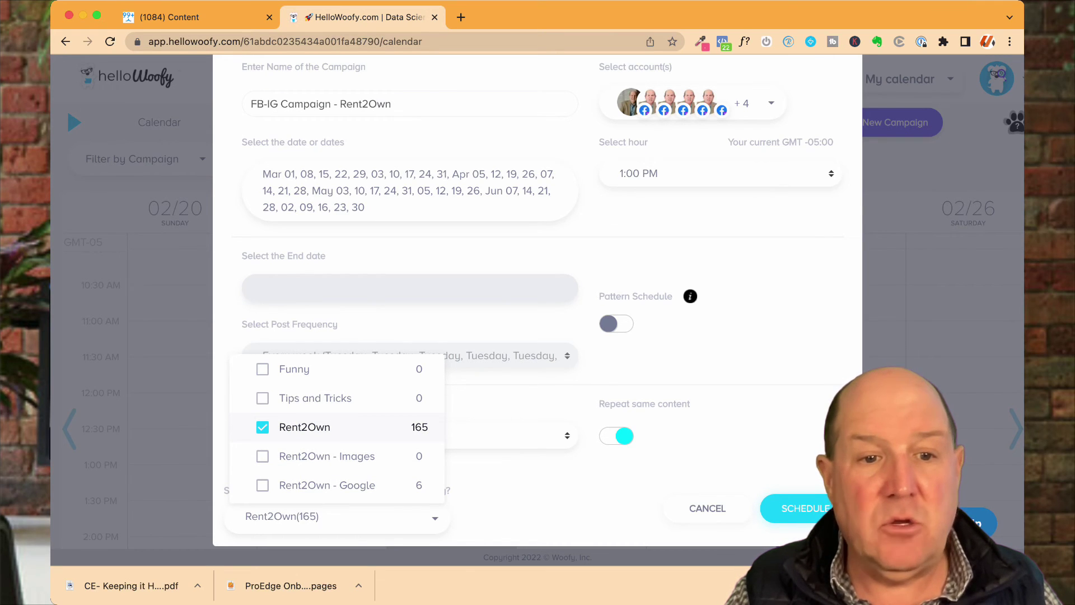
left_click(327, 456)
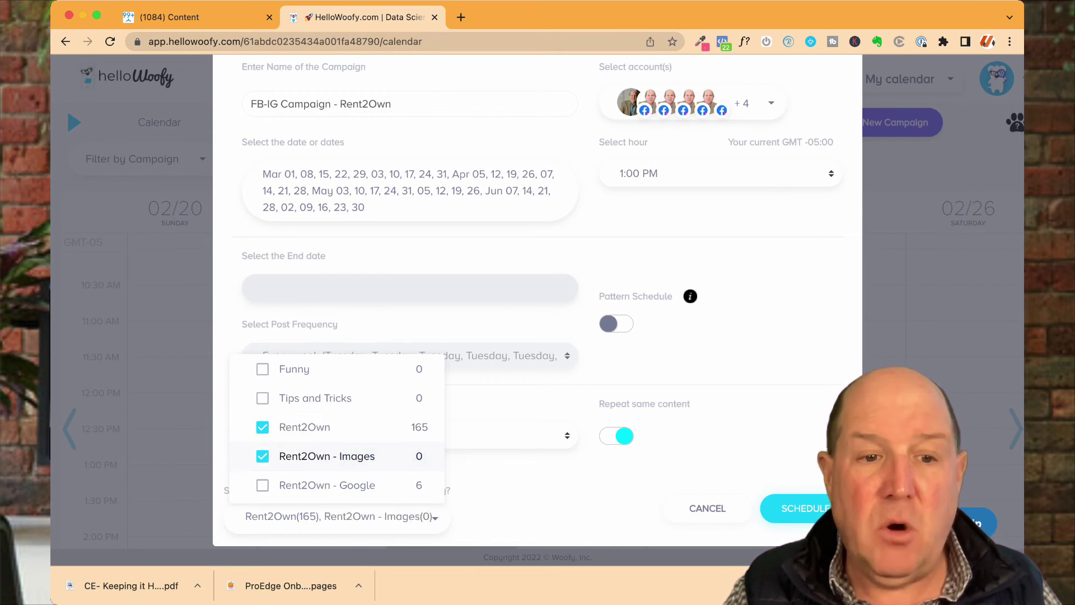
Look through the other saved content categories available for the campaign, from My Blog Posts to NAR FEED.
scroll(336, 431, "down", 3)
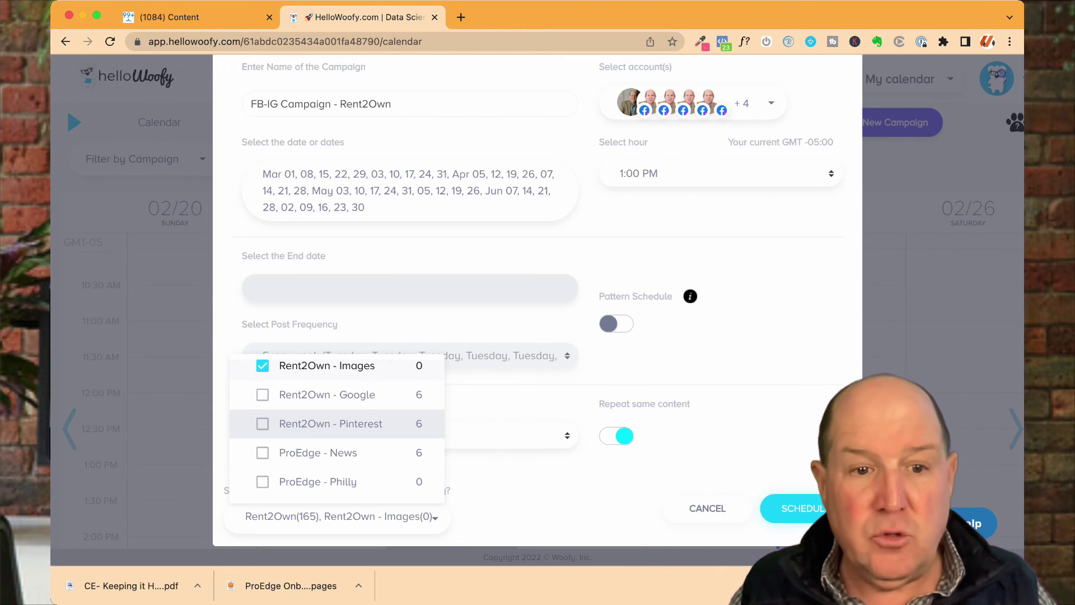
scroll(336, 423, "up", 3)
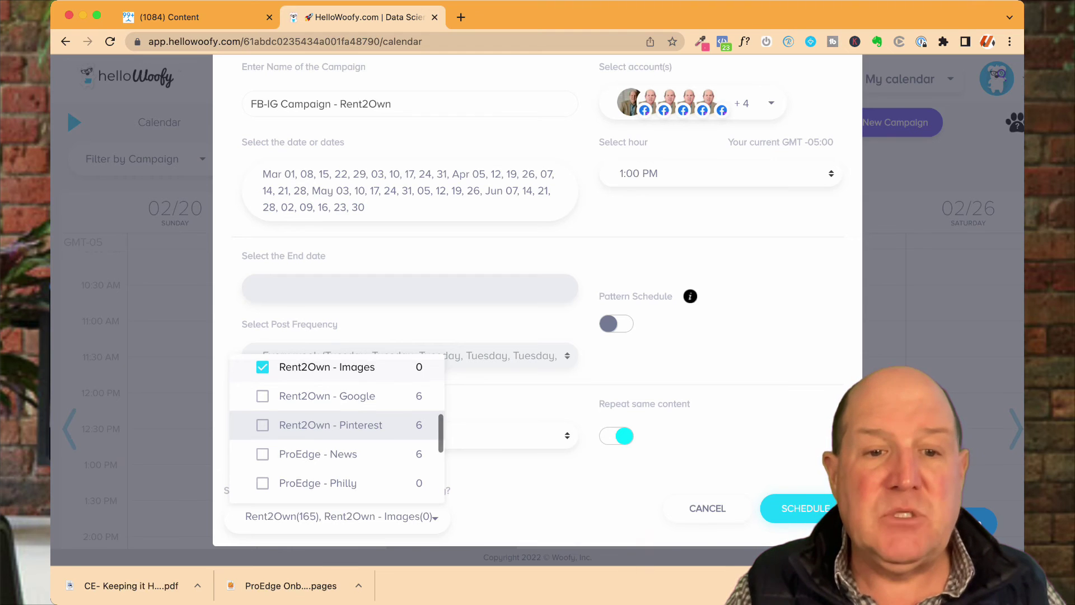
scroll(336, 437, "up", 2)
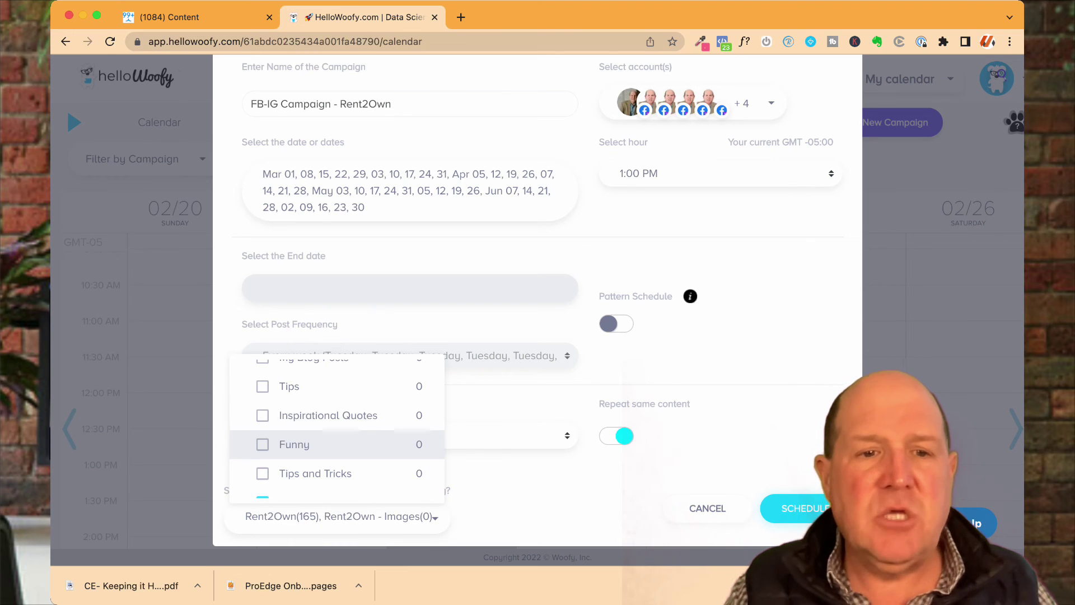
scroll(336, 434, "up", 3)
scroll(336, 434, "down", 10)
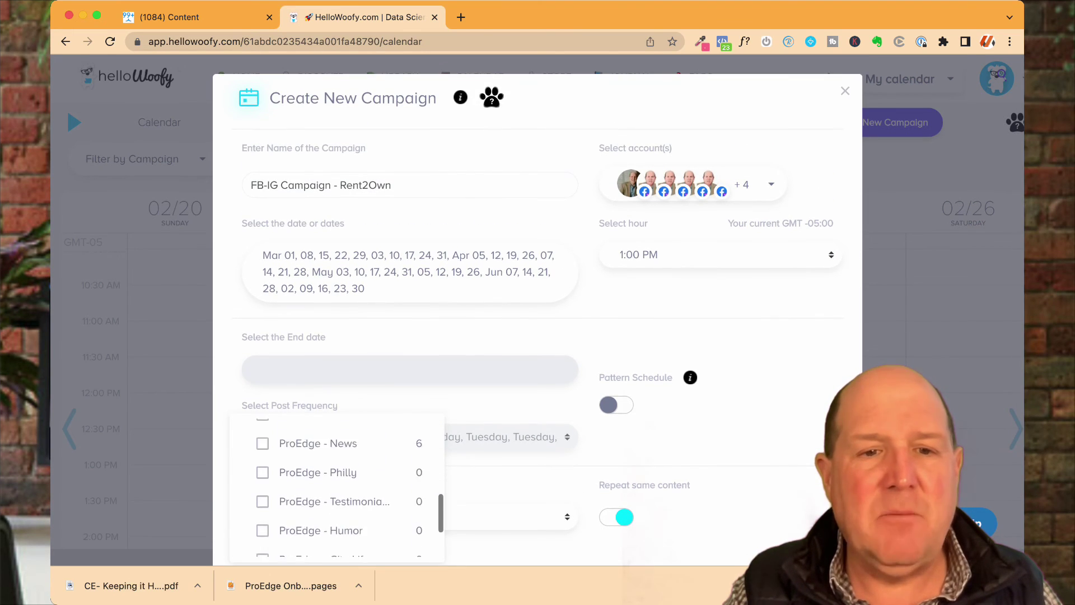
scroll(336, 482, "down", 3)
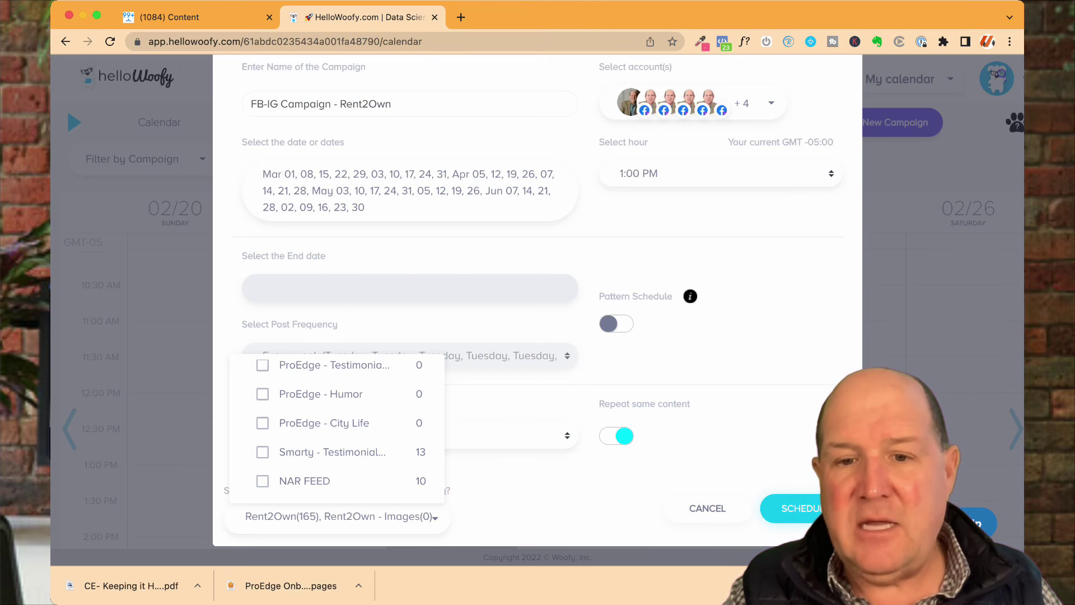
Schedule the campaign, accepting the empty category and the social media platform limitations, and dismiss the creation notice.
left_click(801, 508)
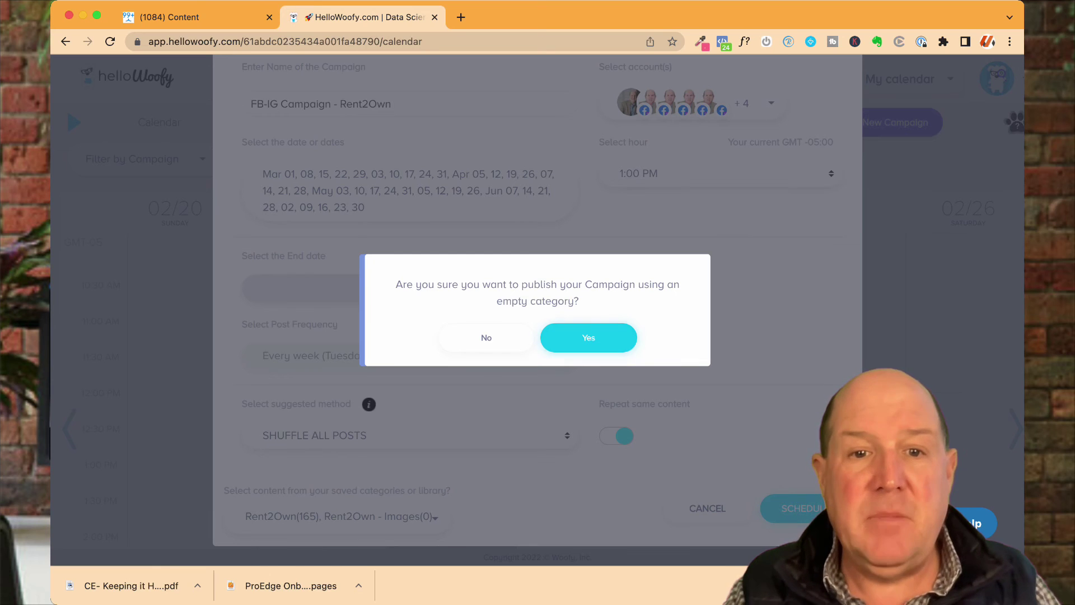
left_click(588, 337)
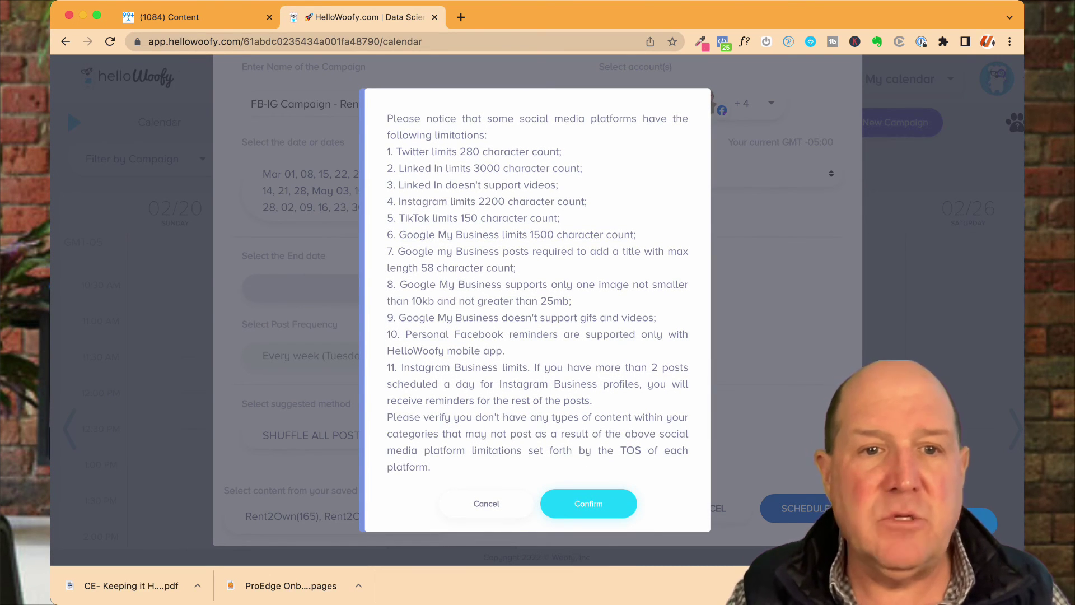
left_click_drag(415, 151, 529, 151)
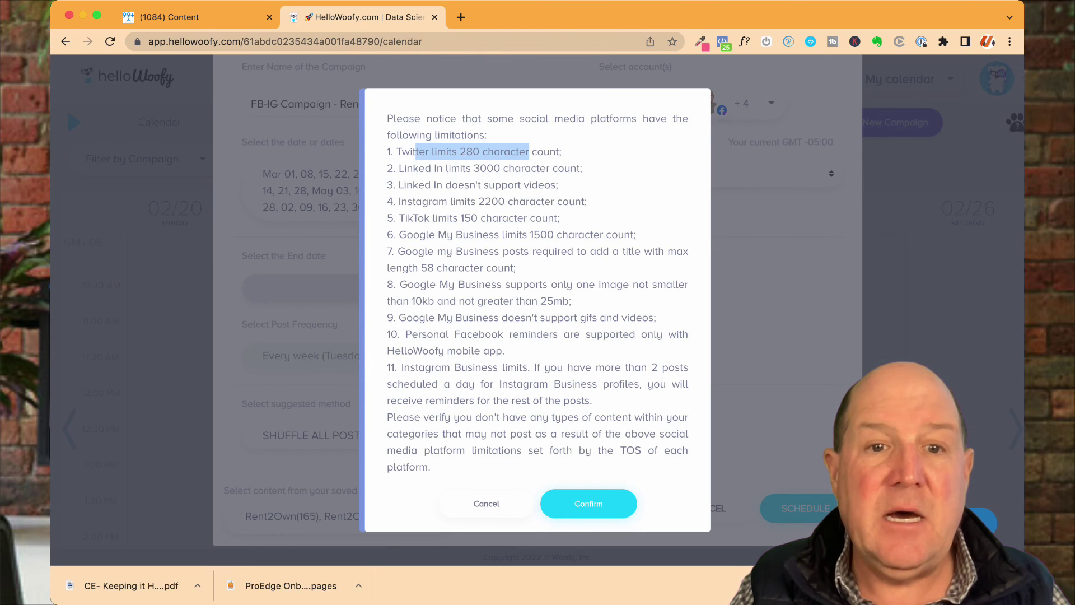
left_click(529, 152)
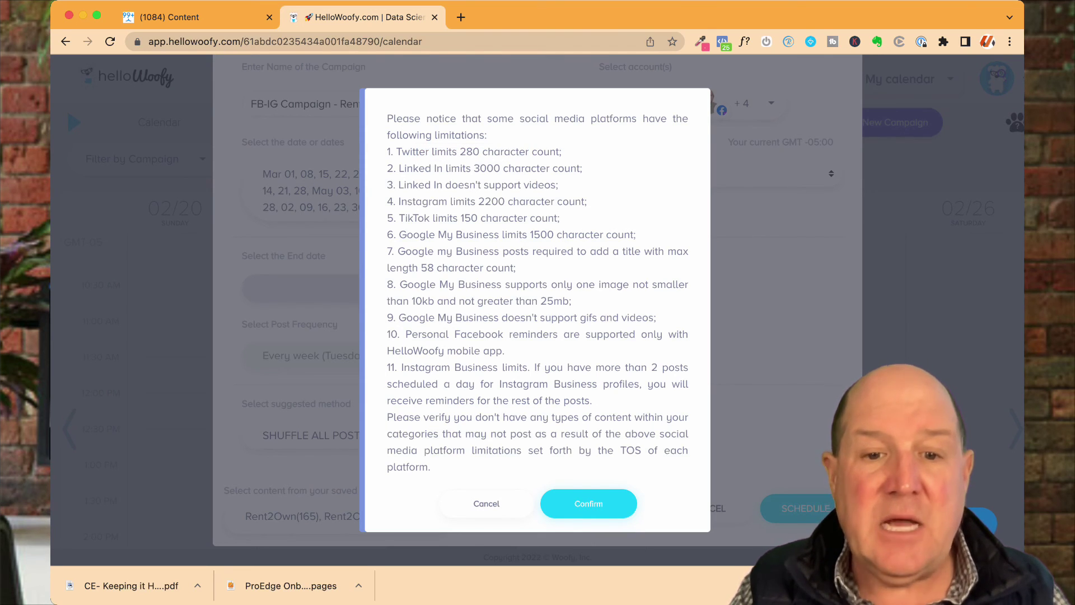
left_click(588, 503)
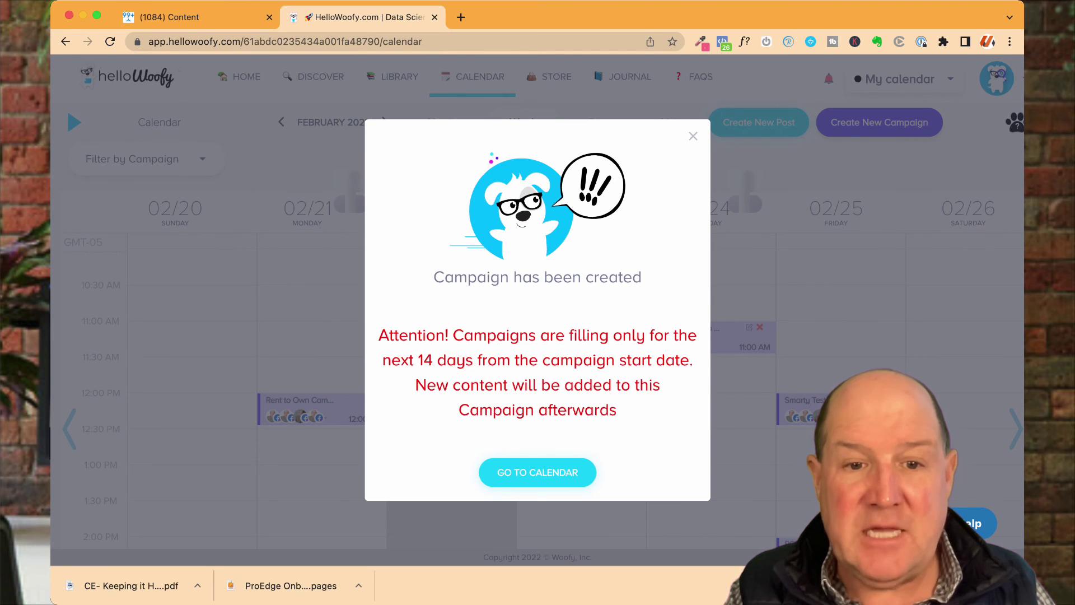
key("Escape")
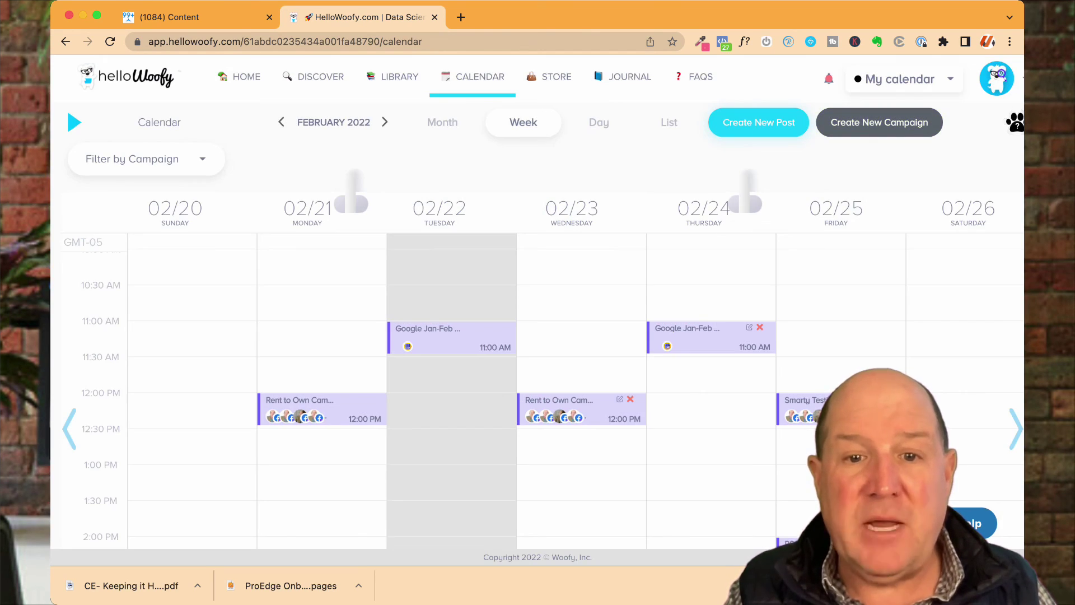
Review the FB-IG campaign's Tuesday and Thursday posts in the weekly calendar, going forward to the week of April 10, 2022.
scroll(538, 390, "down", 3)
scroll(537, 390, "up", 2)
scroll(538, 390, "down", 2)
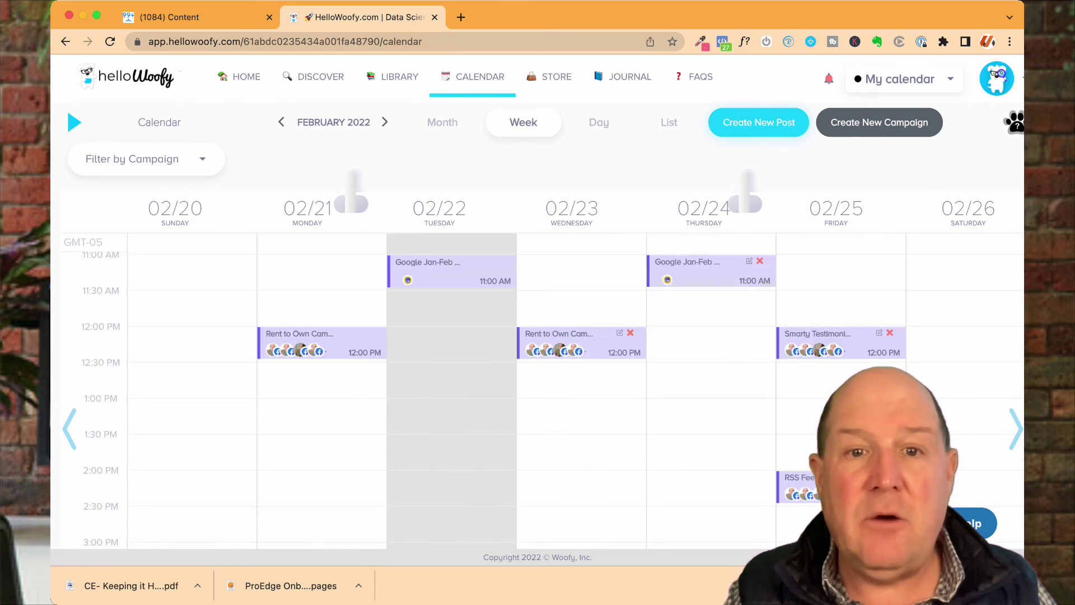
scroll(538, 390, "down", 1)
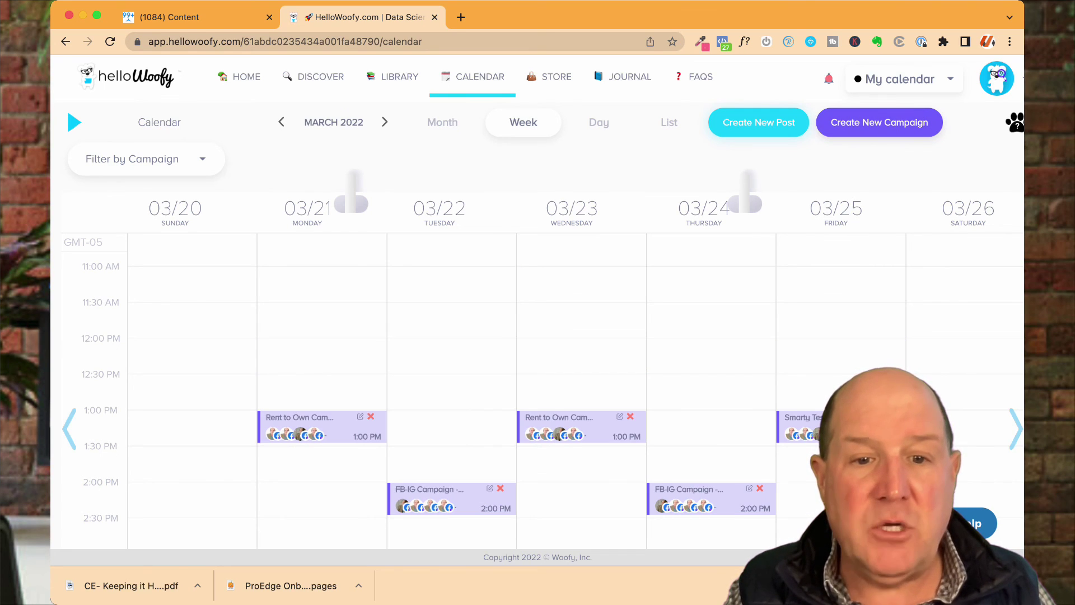
scroll(538, 390, "down", 1)
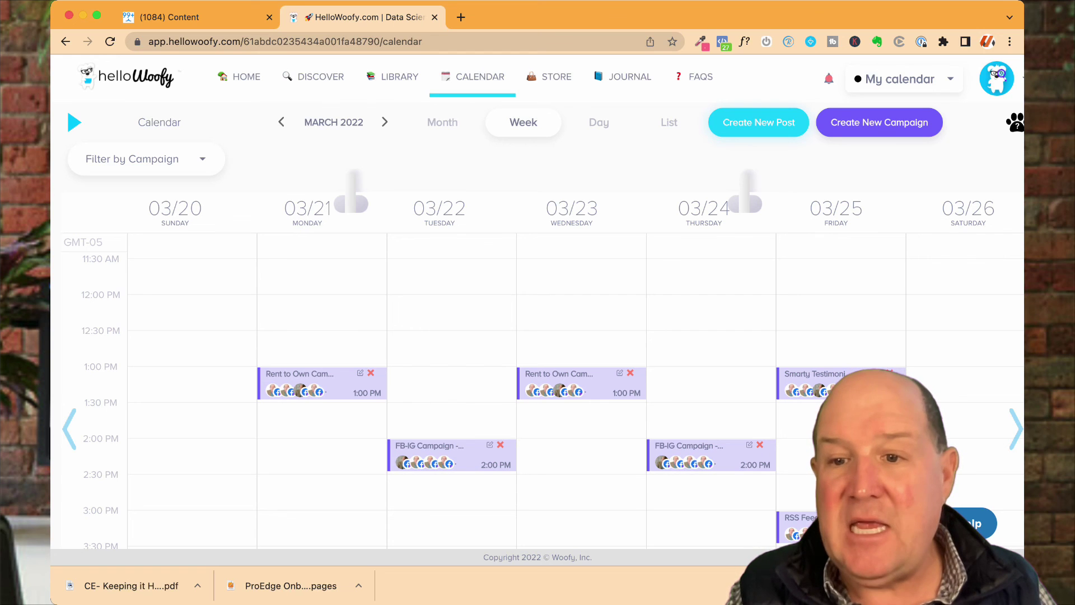
left_click(1014, 428)
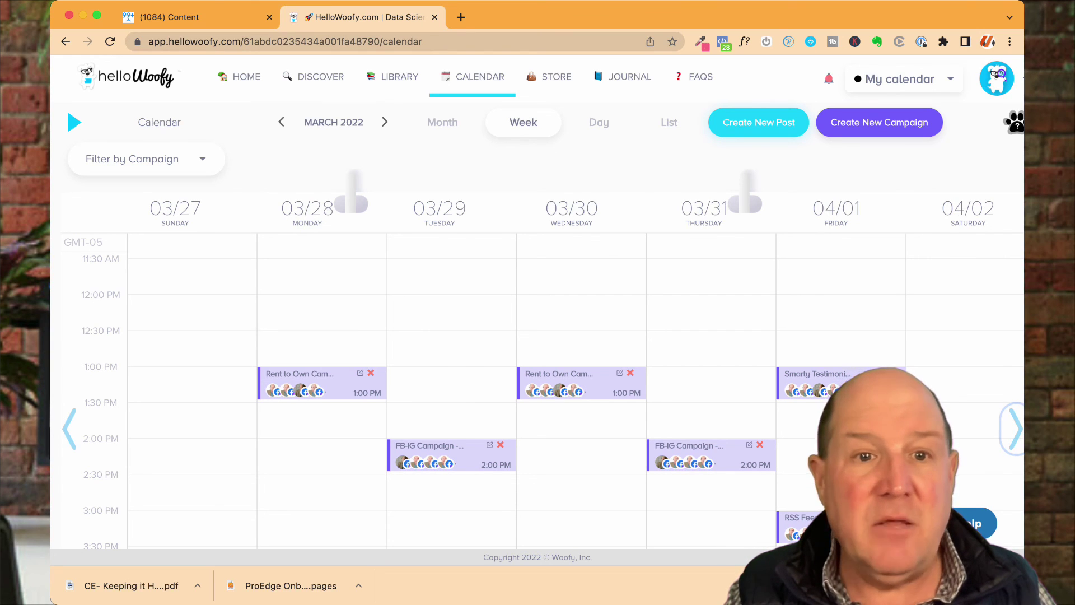
left_click(1015, 429)
left_click(1014, 429)
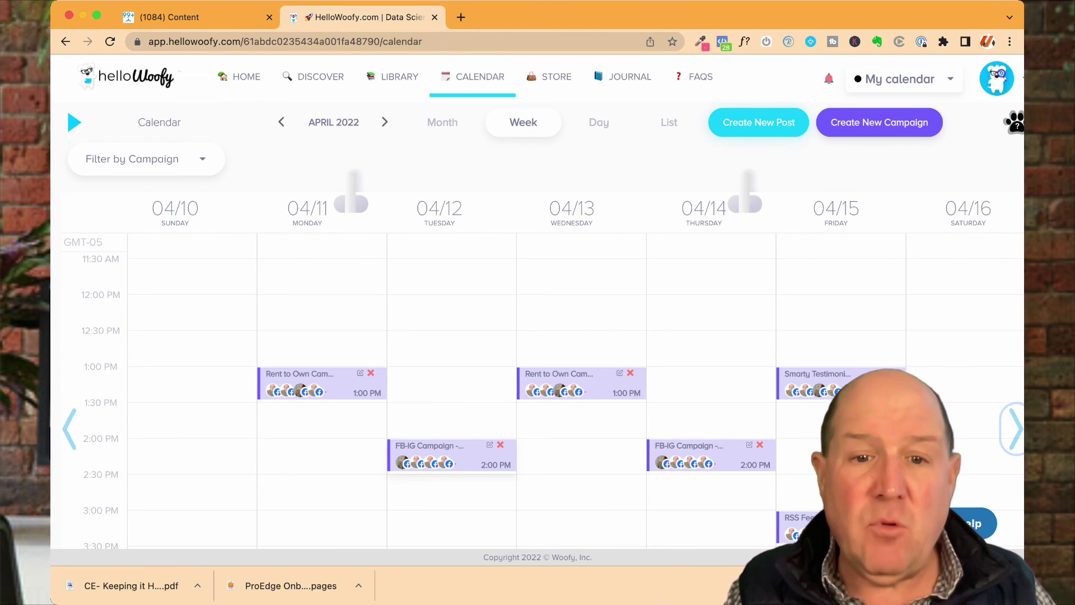
Delete the FB-IG campaign through its Tuesday, April 12 calendar entry, confirming the deletion.
left_click(501, 445)
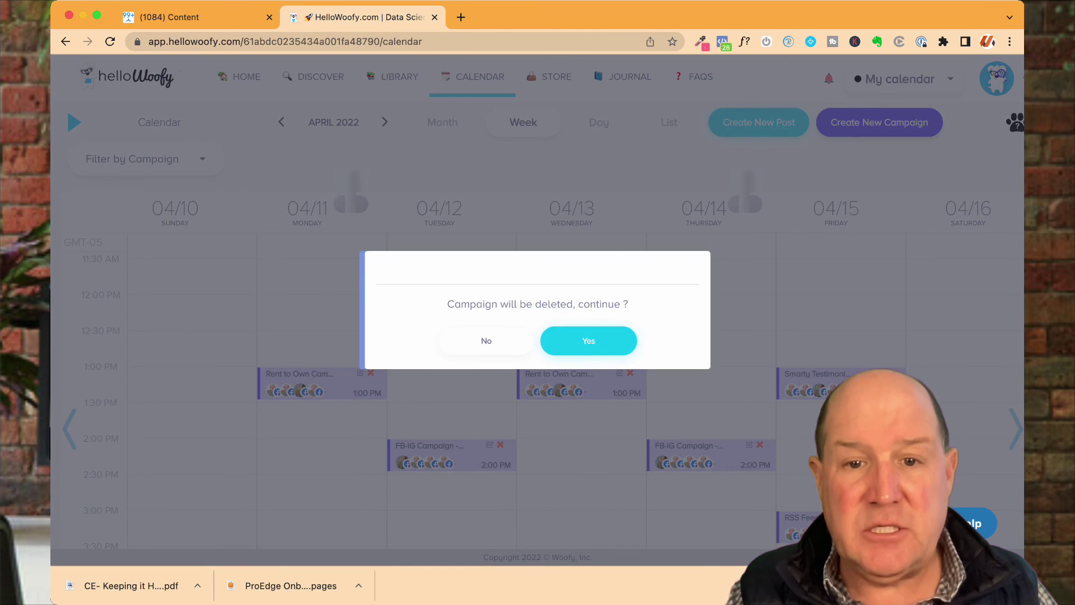
left_click(589, 341)
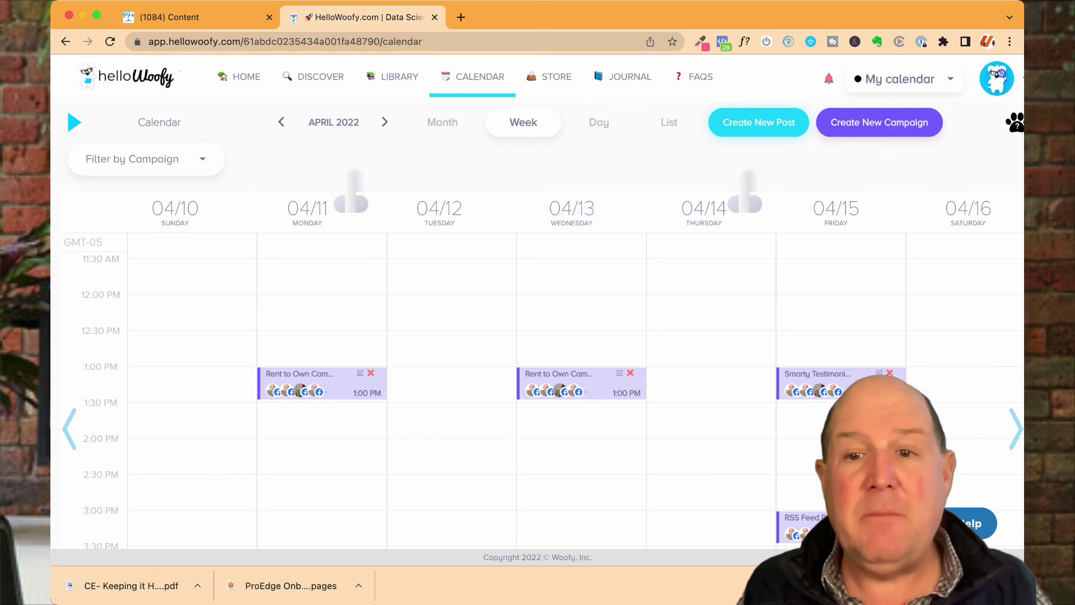